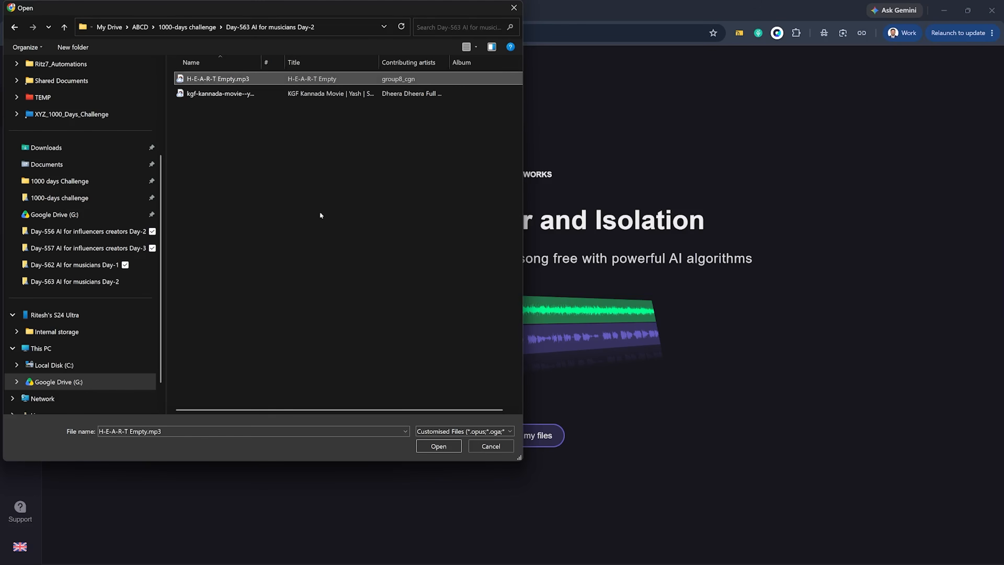
Step: Load H-E-A-R-T Empty.mp3 into the vocal remover and play a preview of the separated music and vocal tracks
left_click(438, 446)
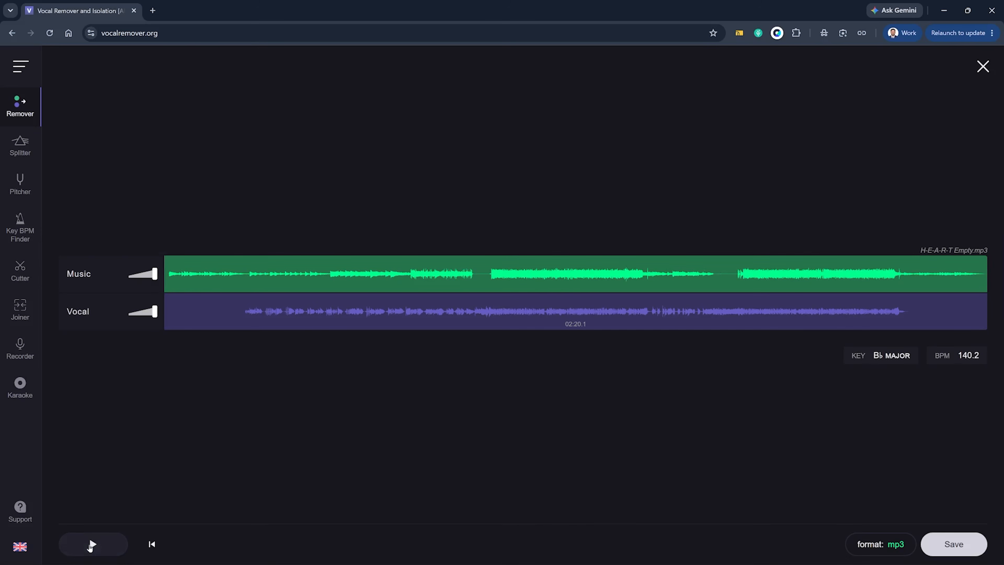
left_click(90, 545)
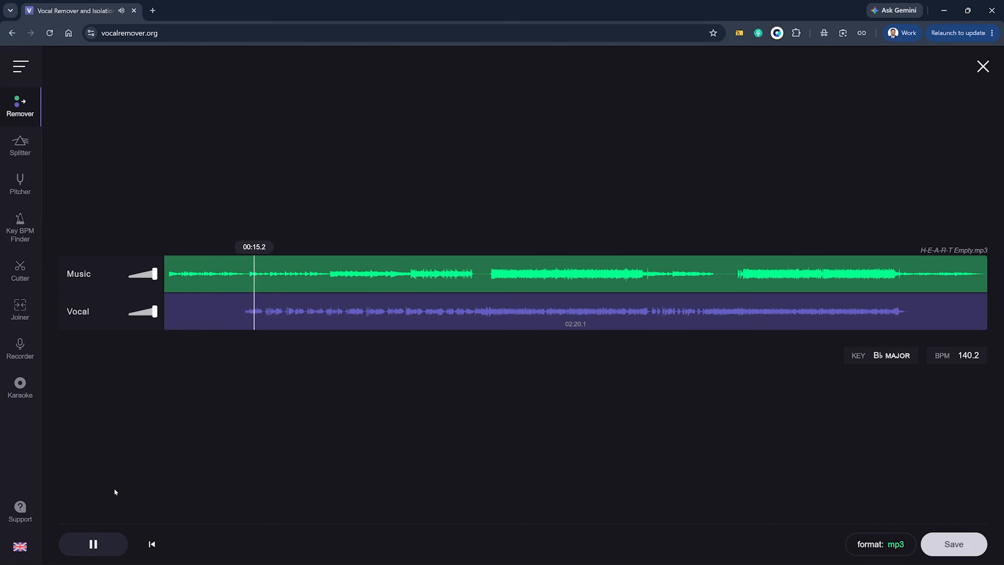
left_click(101, 545)
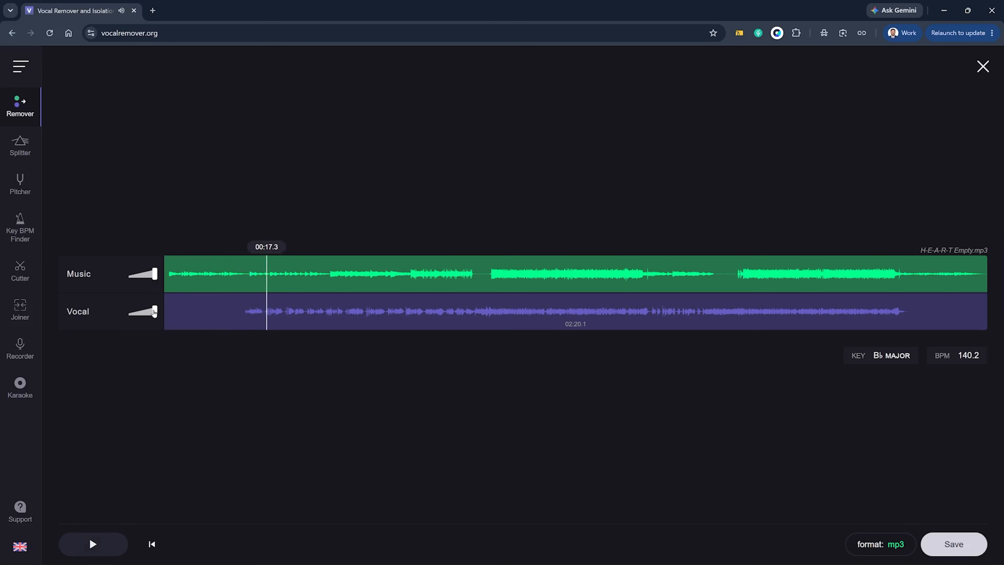
Step: Mute the vocal track during playback to hear only the music, and pause the preview
left_click_drag(151, 314, 126, 316)
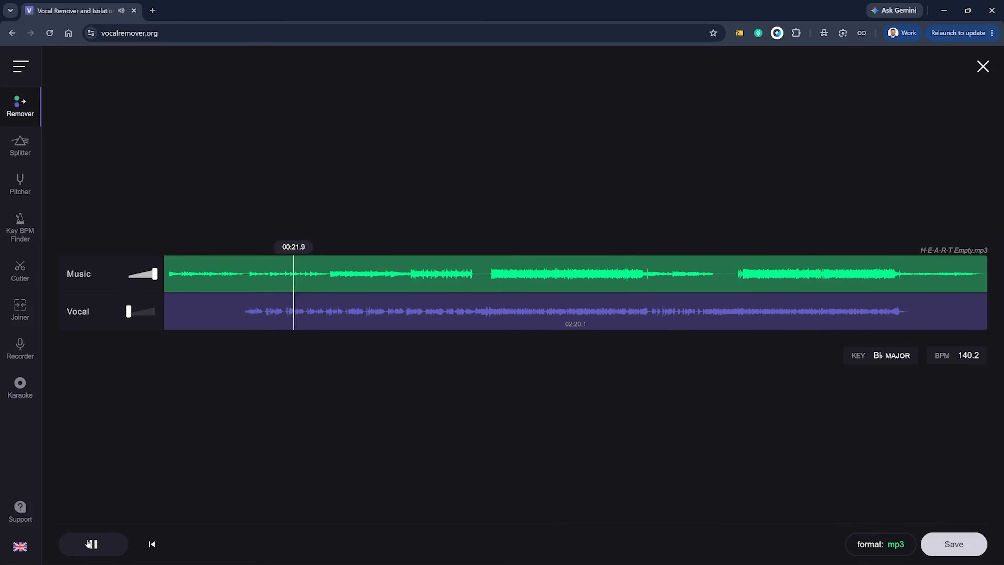
left_click(91, 544)
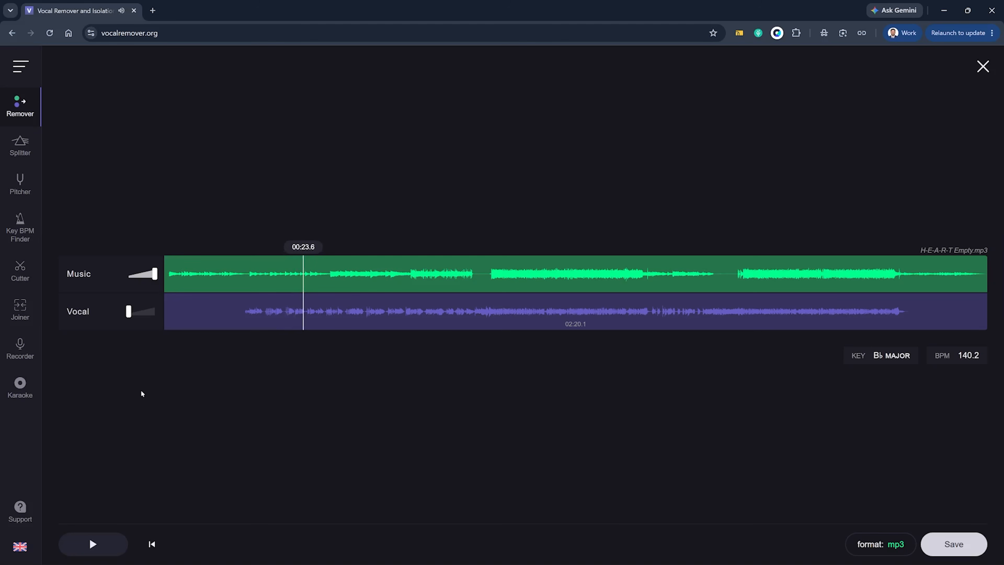
Step: Mute the music track and restore the vocal to full volume to preview the isolated voice
left_click_drag(152, 274, 122, 275)
left_click_drag(135, 313, 157, 312)
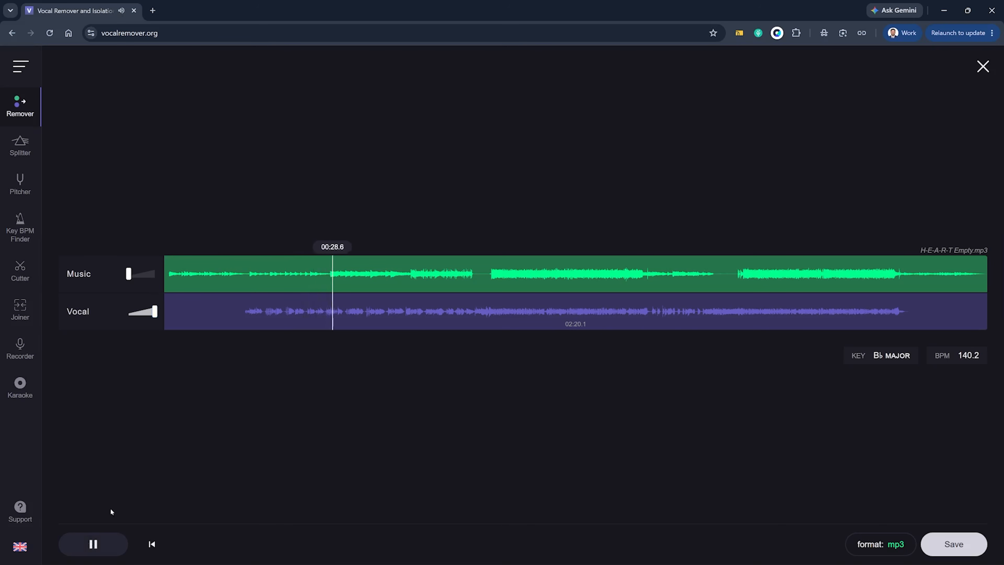
left_click(92, 544)
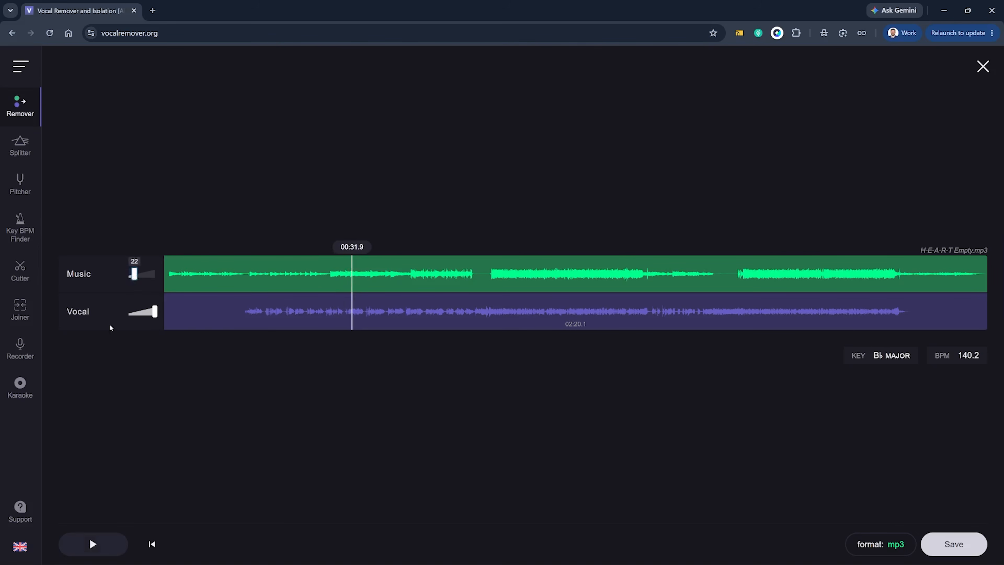
Step: Balance the mix with the music volume at 22 and the vocal volume at 50, previewing the result
left_click(93, 544)
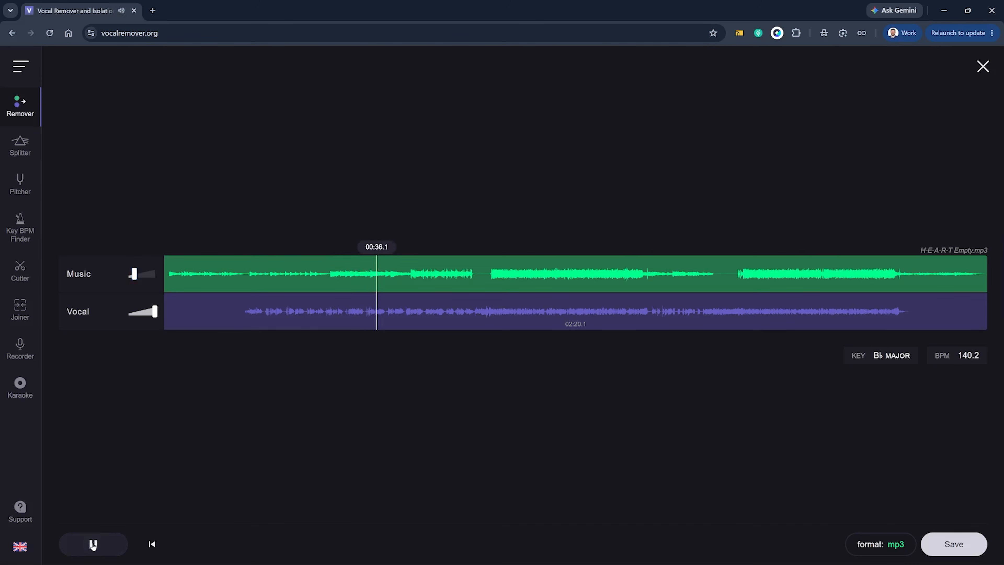
left_click(93, 544)
left_click_drag(139, 319, 142, 320)
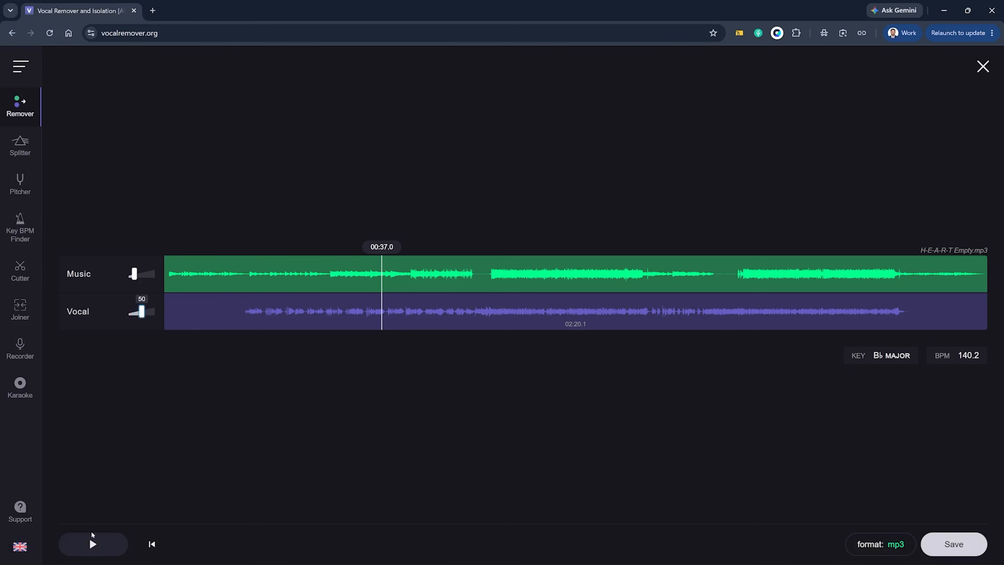
left_click(93, 544)
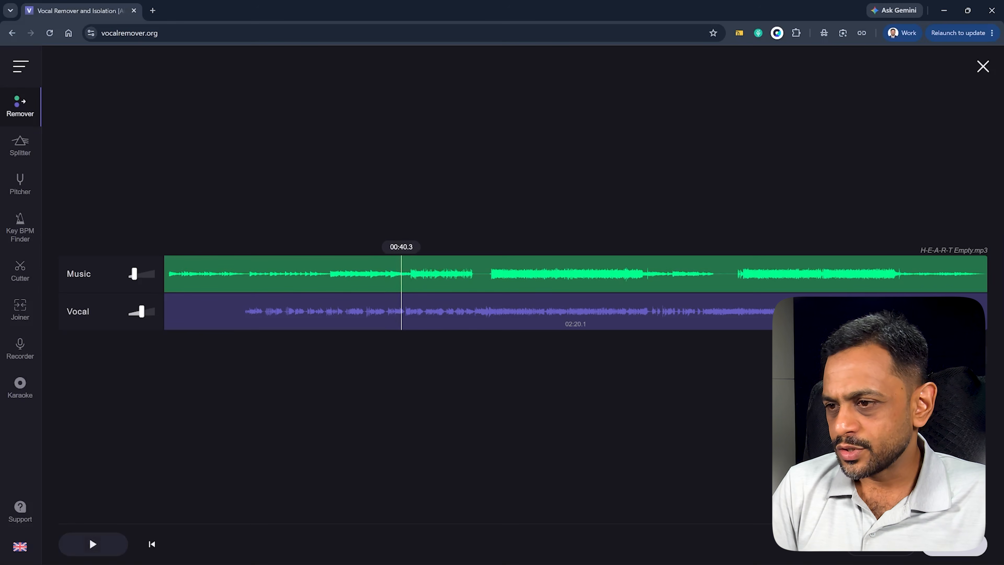
Step: Save the adjusted Music + Vocal mix as mp3 and discard the vocal remover editing session
left_click(937, 542)
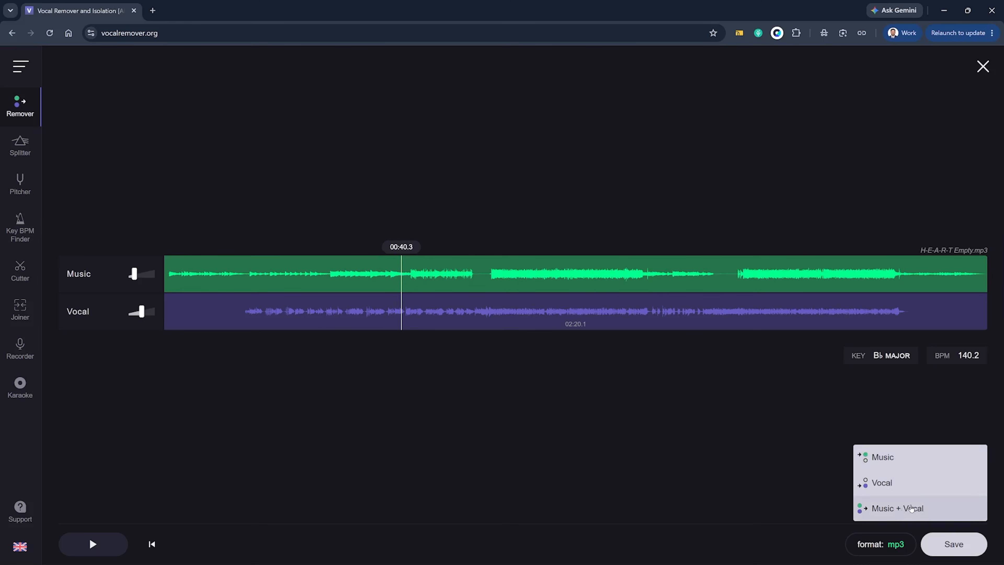
left_click(912, 508)
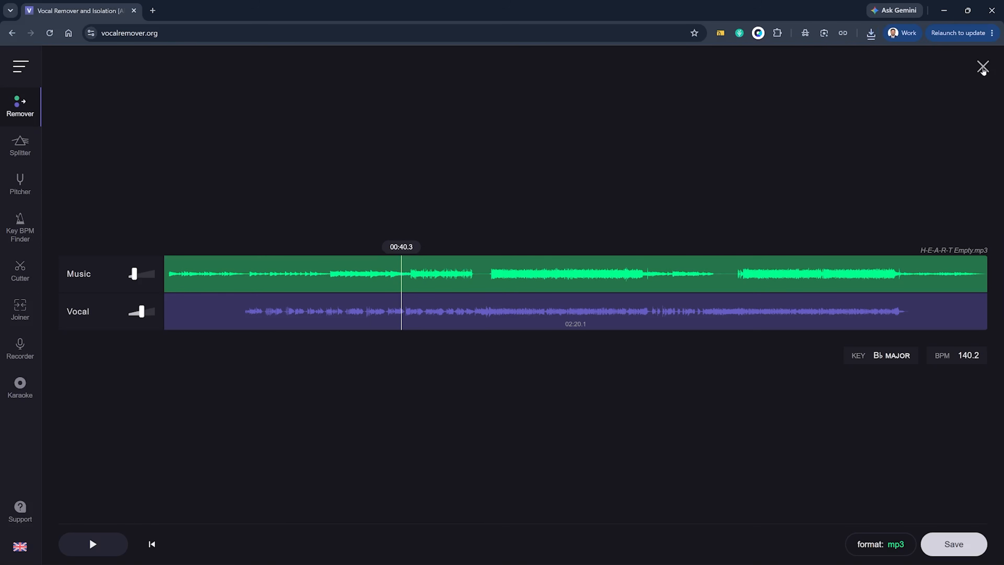
left_click(982, 68)
left_click(489, 352)
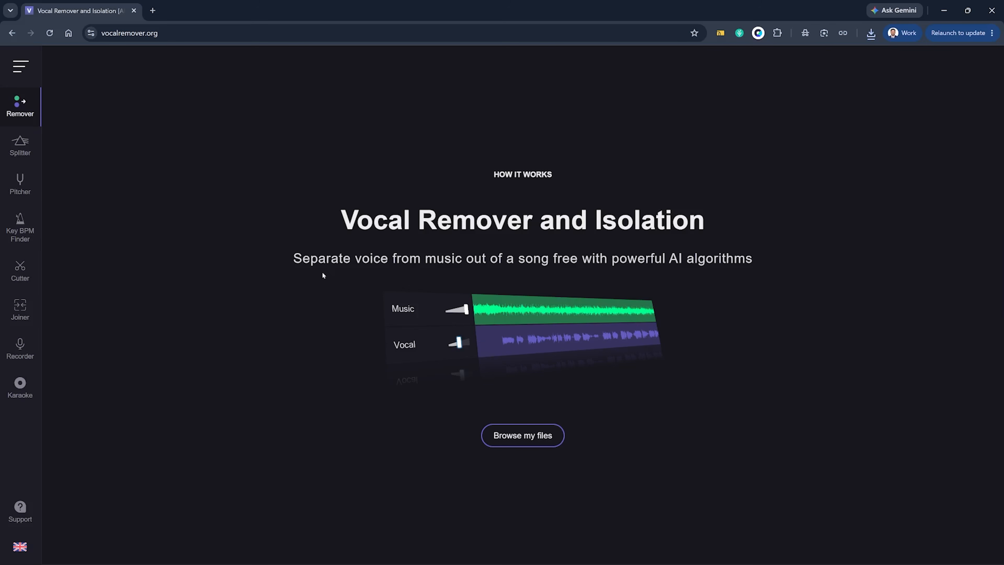
Step: Open the Splitter tool and load H-E-A-R-T Empty.mp3 to separate it into its parts
left_click(22, 148)
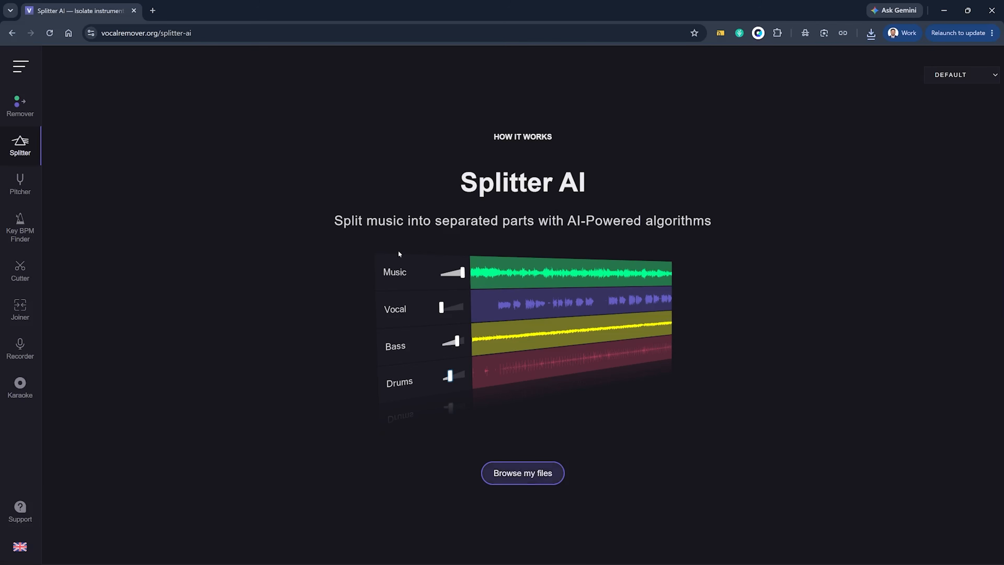
left_click(216, 79)
left_click(439, 447)
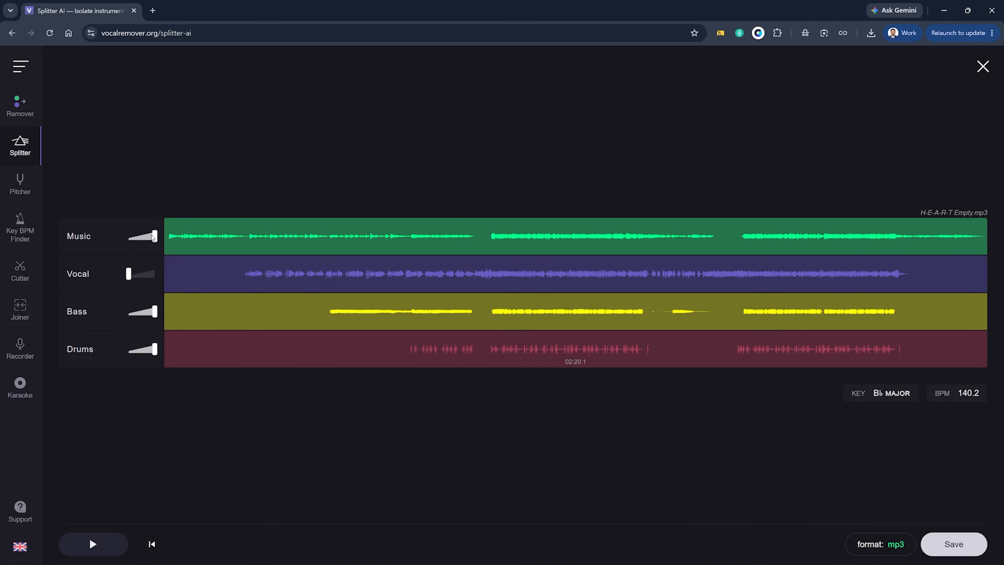
Step: Mute the music track and preview the bass and drums from about 0:26
left_click_drag(153, 236, 128, 236)
left_click(322, 356)
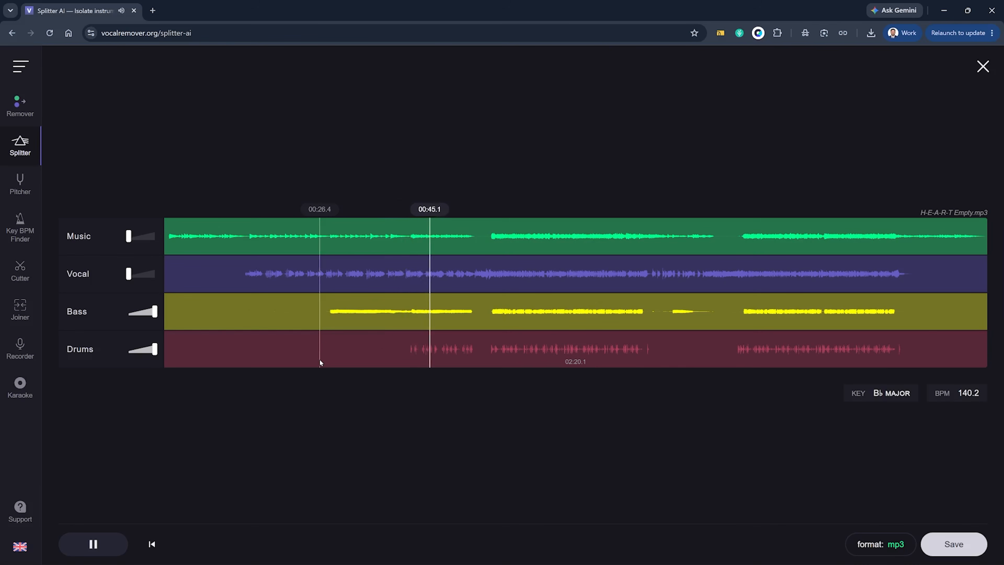
key("space")
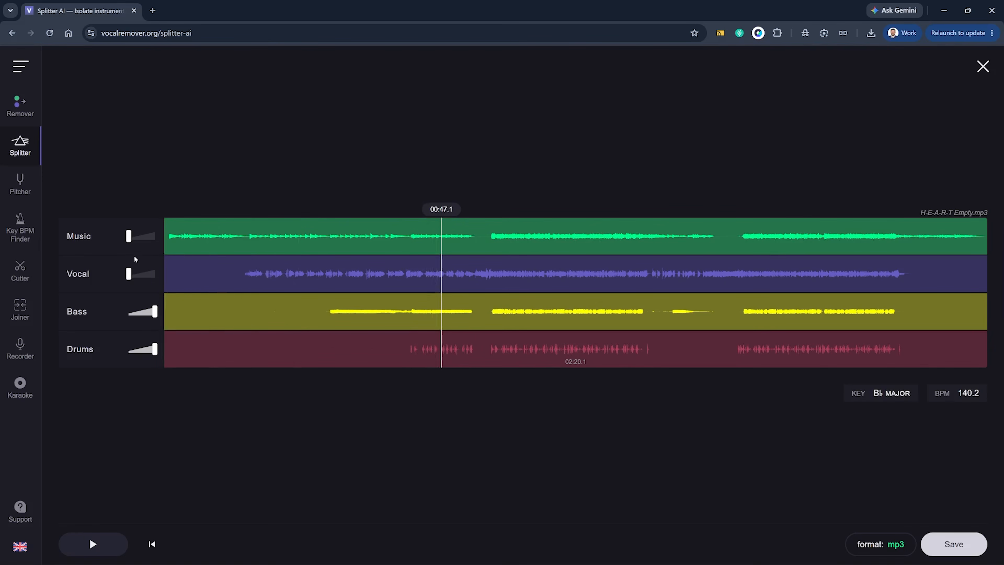
Step: Raise the music track to about half volume and resume playback with the vocal still muted
left_click_drag(140, 238, 143, 237)
left_click_drag(135, 432, 133, 482)
key("space")
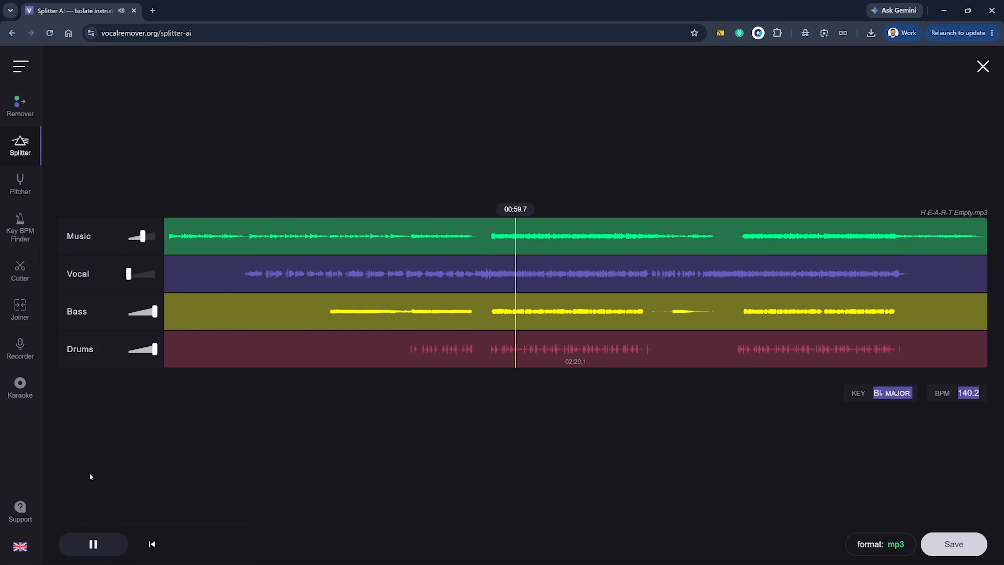
Step: Bring the vocal up to a moderate volume and lower the bass and drums to less than or about half during playback
left_click(128, 275)
left_click_drag(132, 277, 136, 276)
mouse_move(135, 276)
left_mouse_down()
mouse_move(153, 280)
mouse_move(138, 278)
left_mouse_up()
left_click_drag(155, 312, 136, 316)
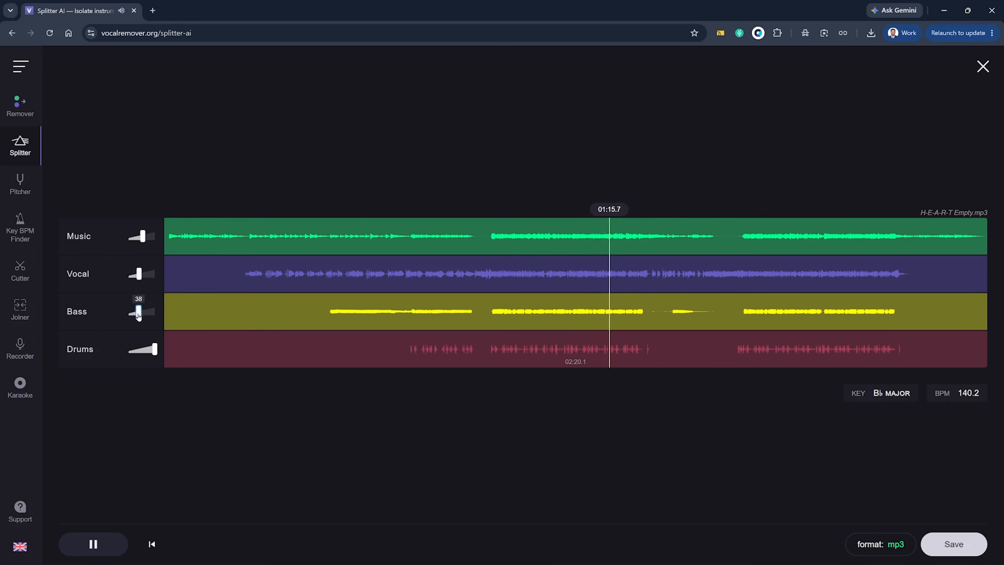
left_click_drag(154, 350, 141, 349)
Step: Isolate the voice by setting the vocal to full volume and muting music, bass and drums, and preview it
left_click_drag(138, 274, 158, 279)
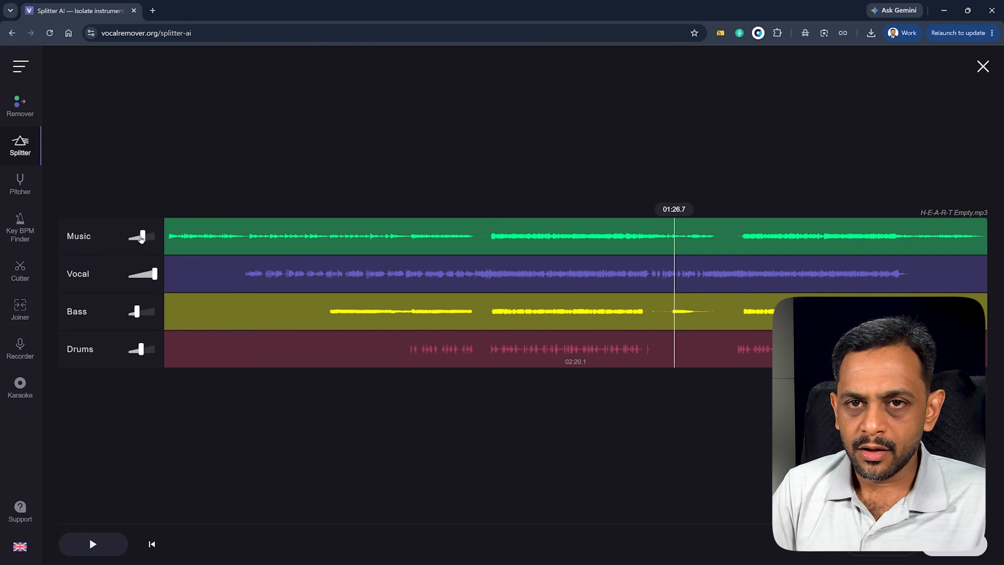
left_click_drag(141, 237, 128, 237)
left_click_drag(137, 310, 128, 312)
left_click_drag(141, 350, 129, 350)
left_click(92, 543)
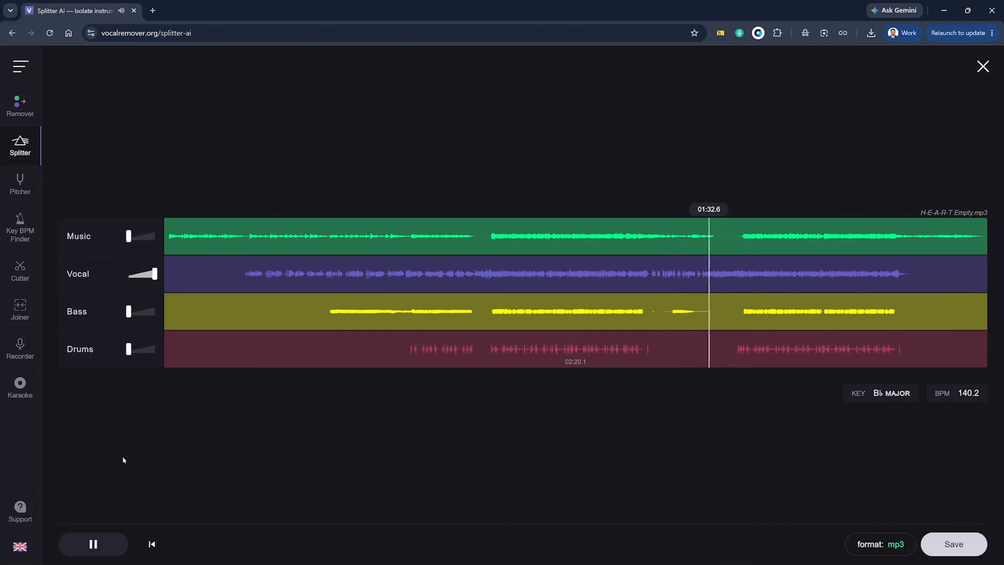
left_click(95, 545)
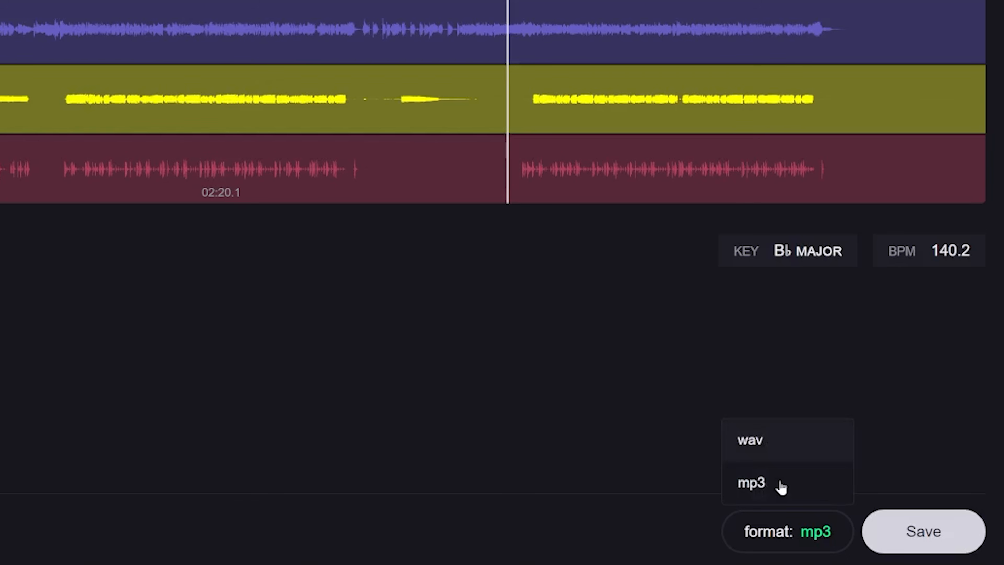
Step: Dismiss the output format choices and discard the Splitter editing session
left_click(546, 434)
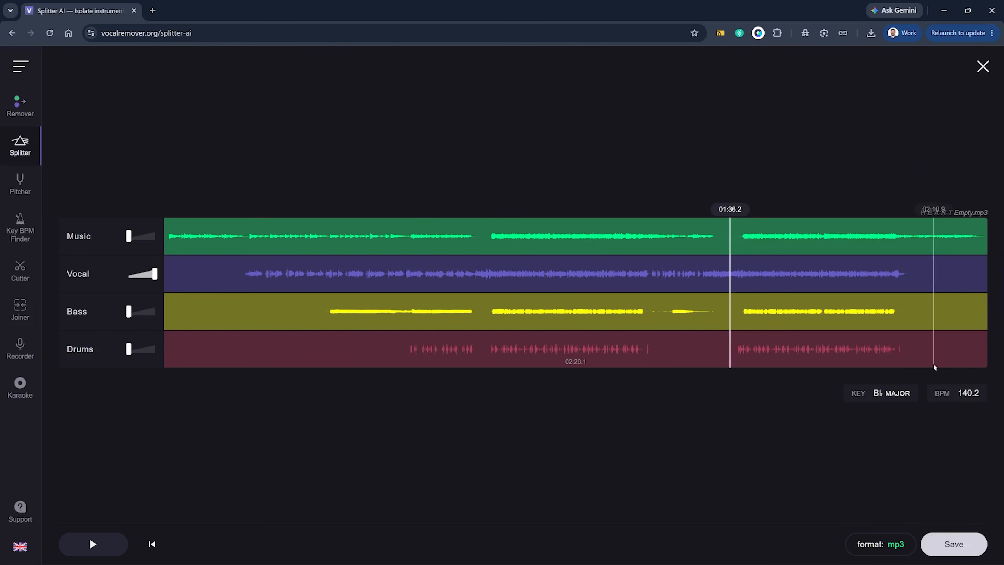
left_click(984, 66)
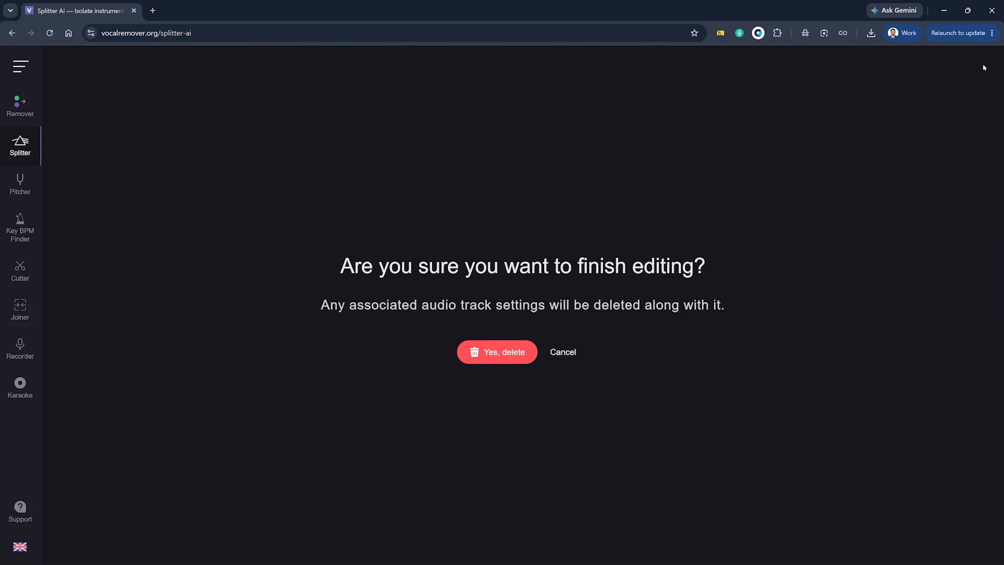
left_click(497, 351)
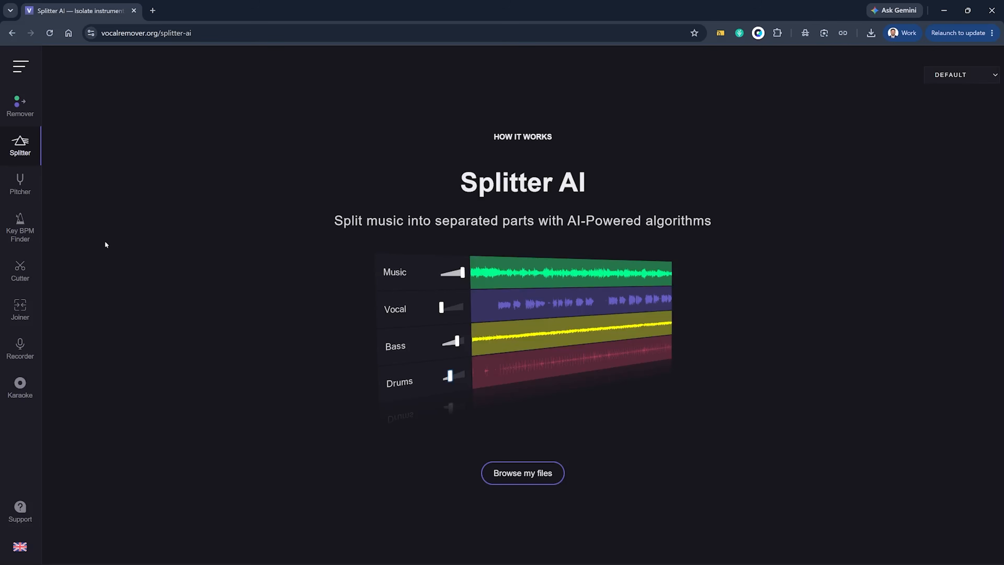
Step: Open the Pitcher tool, load H-E-A-R-T Empty.mp3 and play it from the start of the first louder section
left_click(21, 191)
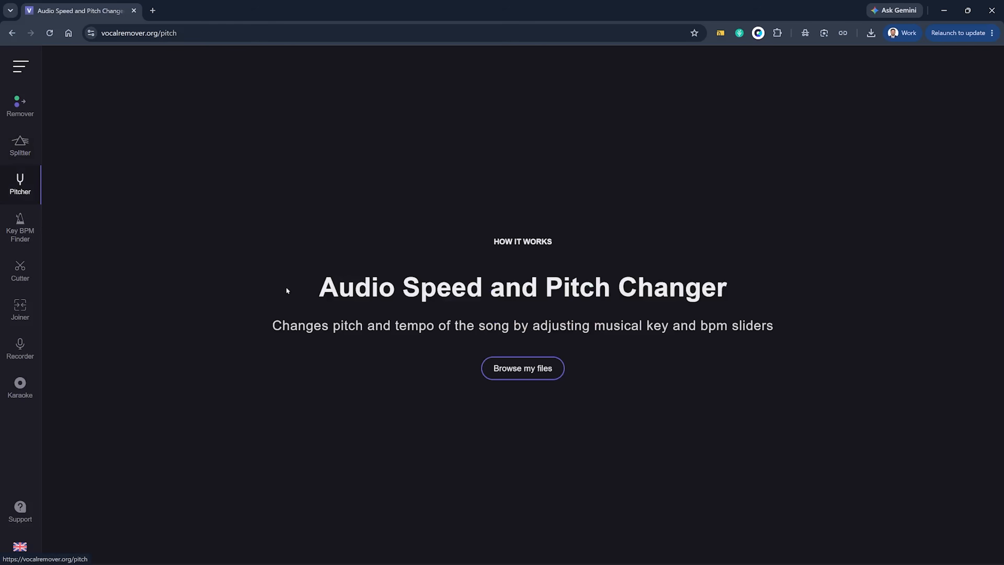
left_click(520, 370)
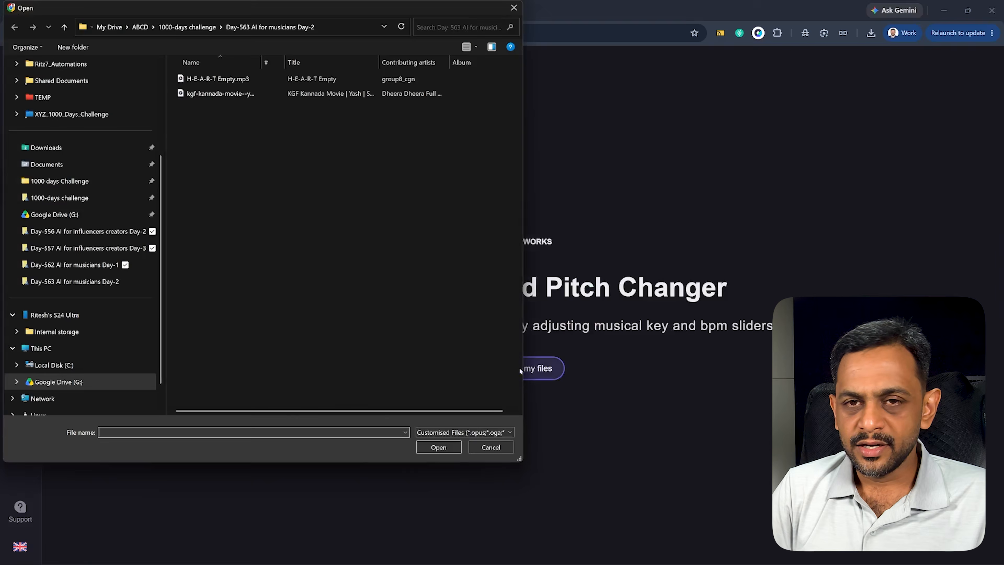
left_click(221, 78)
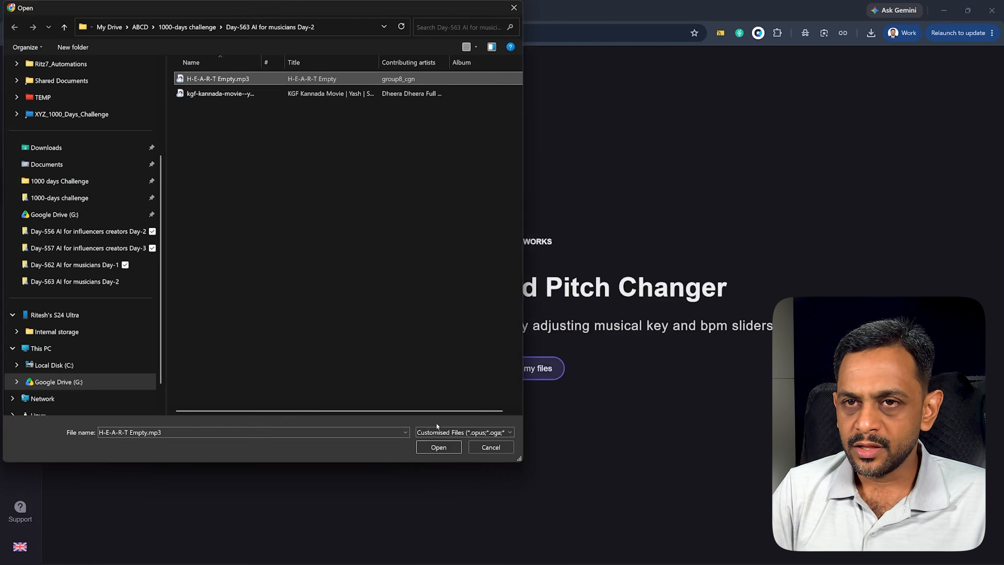
left_click(439, 447)
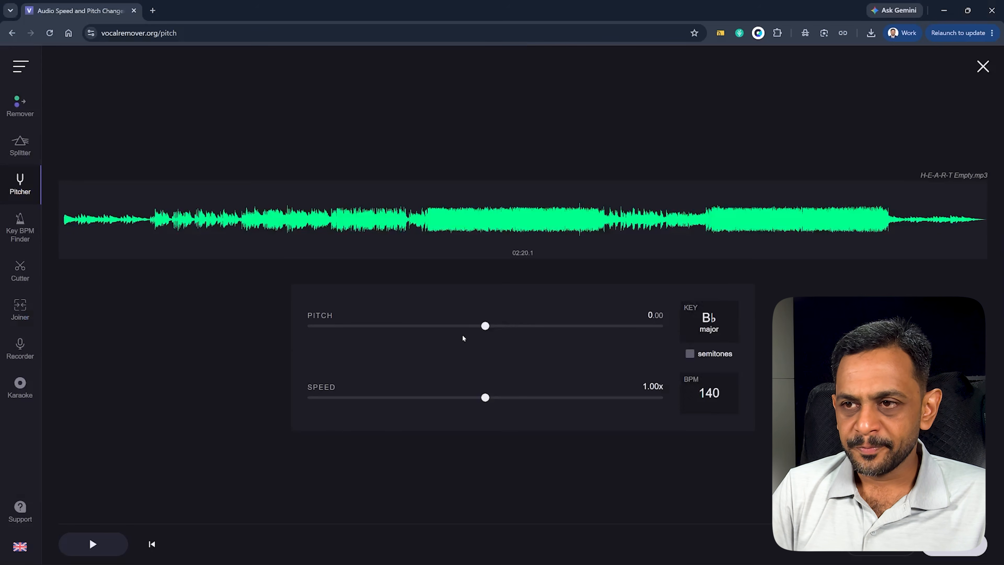
left_click(91, 545)
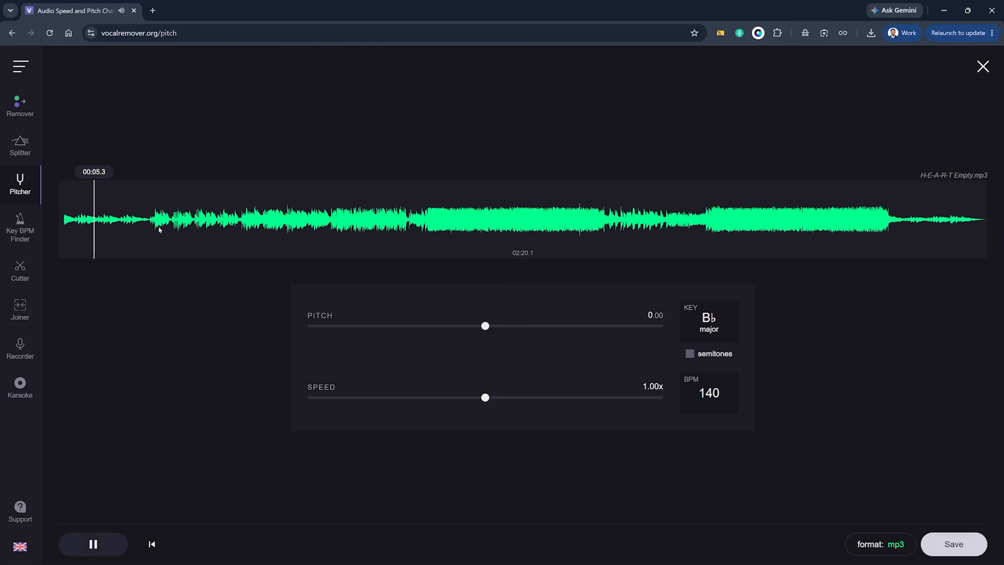
left_click(160, 196)
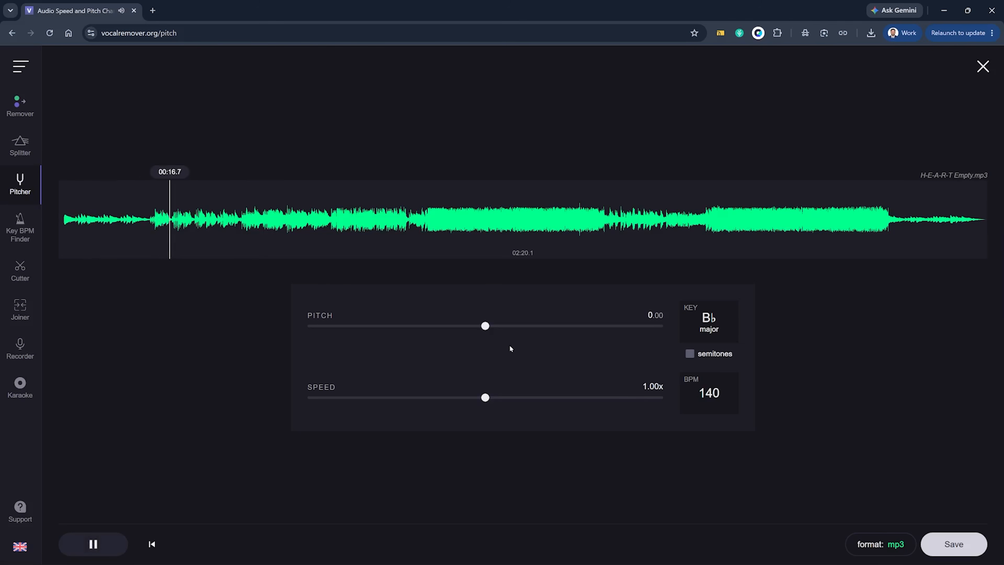
Step: Try different pitch settings, including one of about -4.45, and return the pitch to 0.00
mouse_move(485, 327)
left_mouse_down()
mouse_move(566, 332)
mouse_move(301, 325)
mouse_move(655, 330)
mouse_move(486, 333)
left_mouse_up()
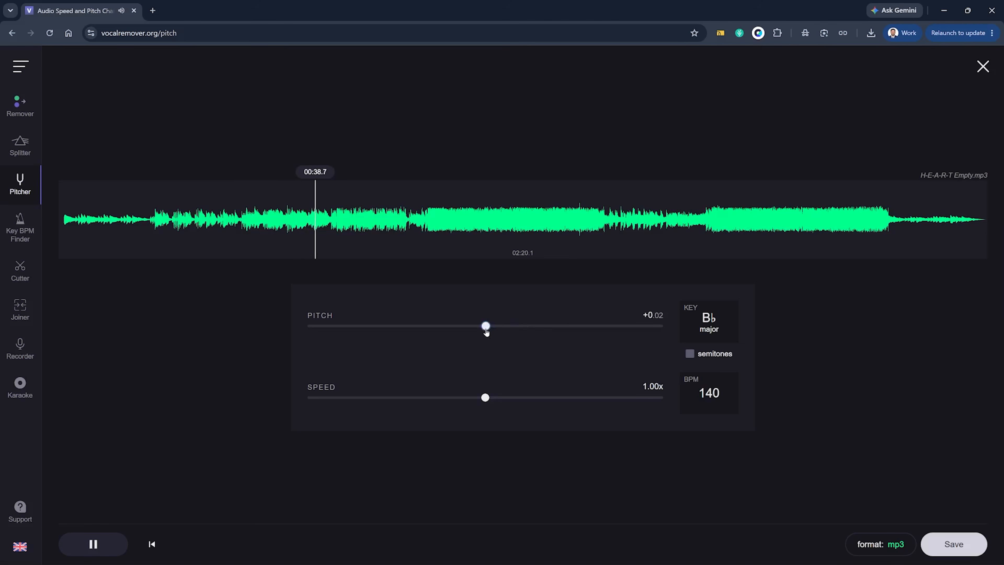
left_click(94, 545)
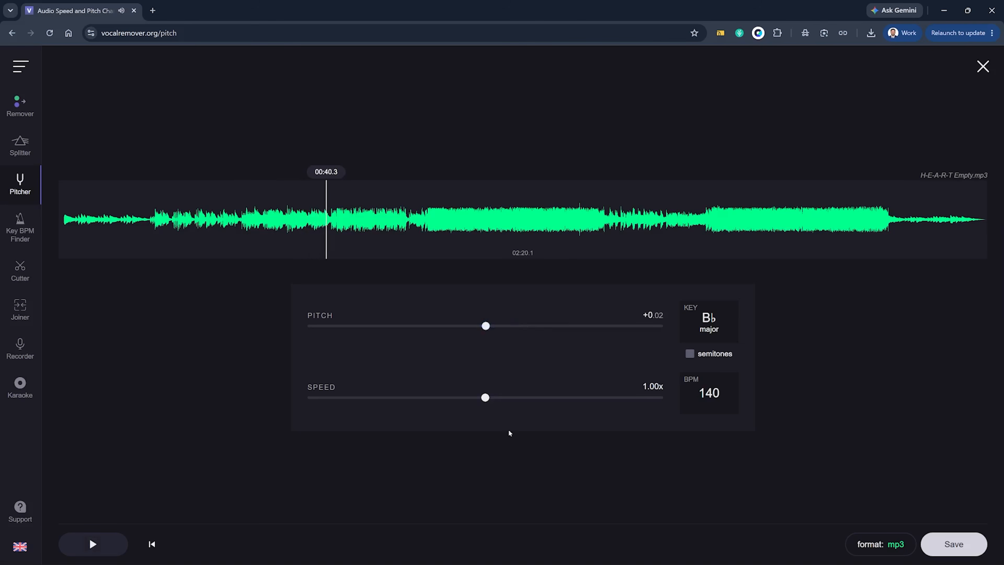
left_click_drag(442, 328, 359, 327)
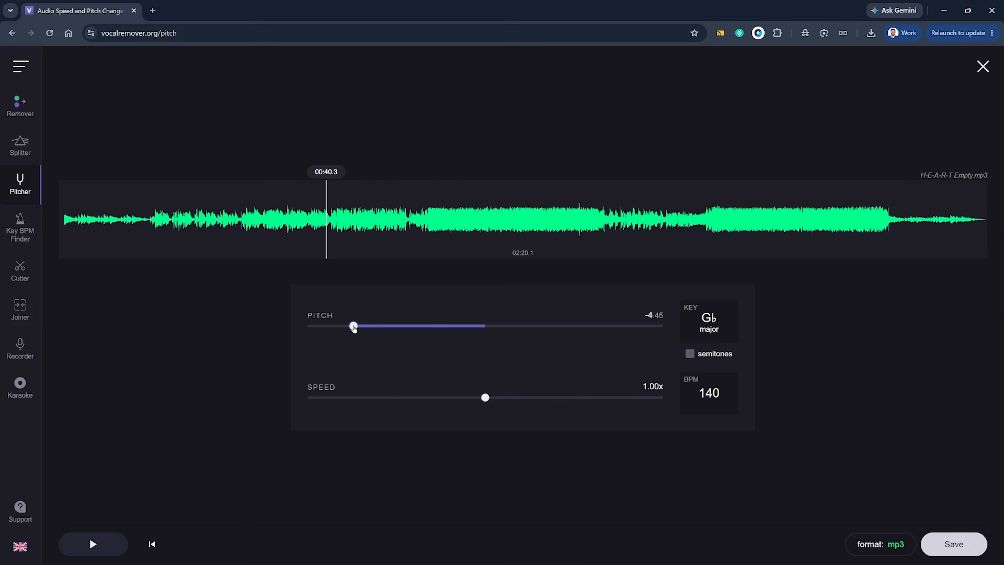
left_click_drag(398, 329, 504, 325)
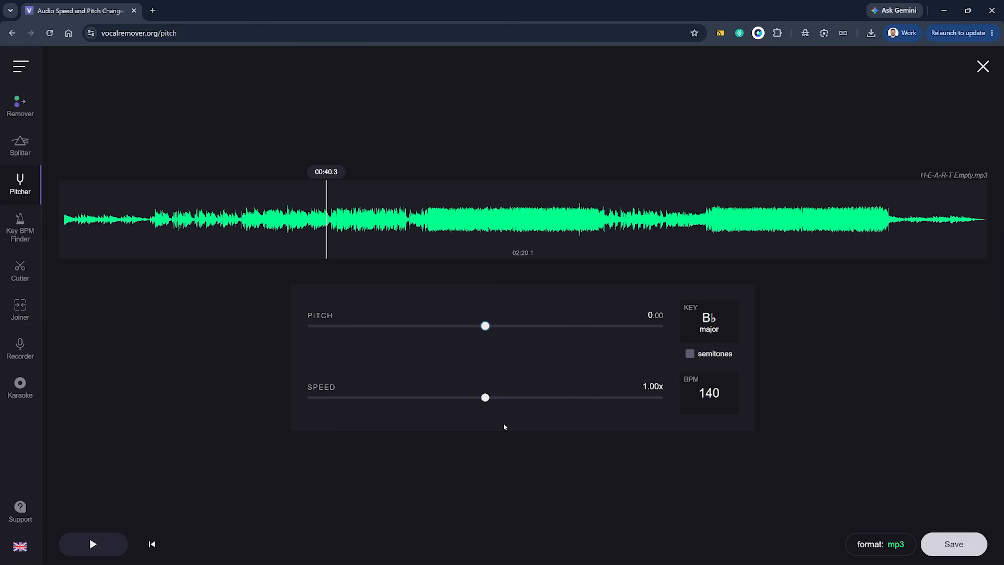
Step: Preview the song at a speed of 1.17x, pause it and discard the Pitcher editing session
left_click(93, 542)
left_click_drag(485, 397, 545, 409)
left_click(93, 544)
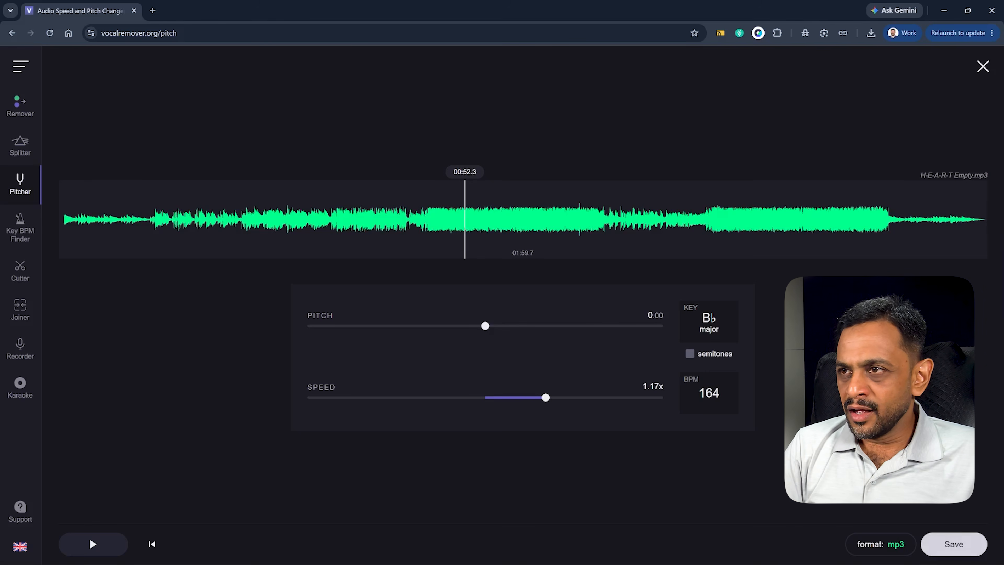
left_click(984, 67)
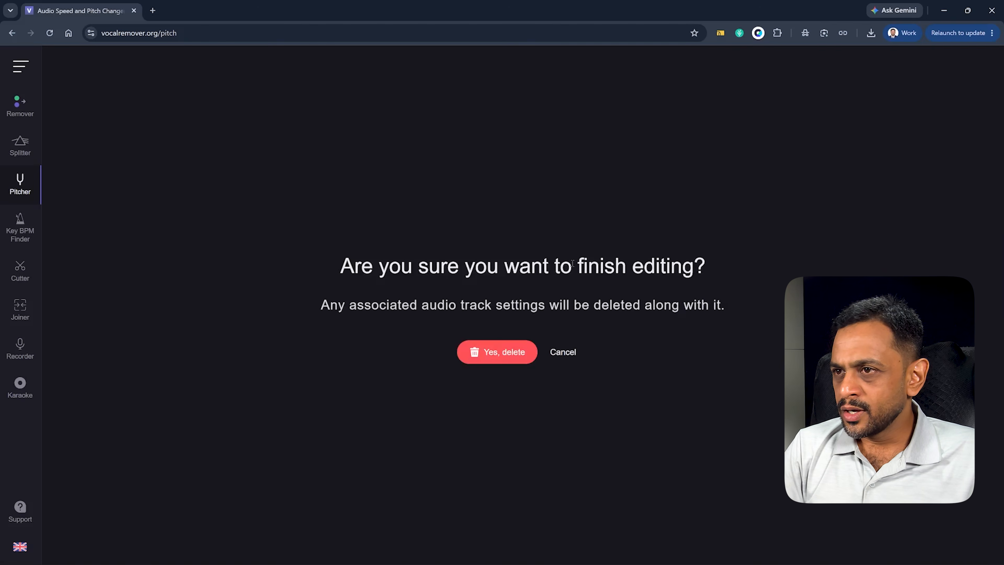
left_click(500, 361)
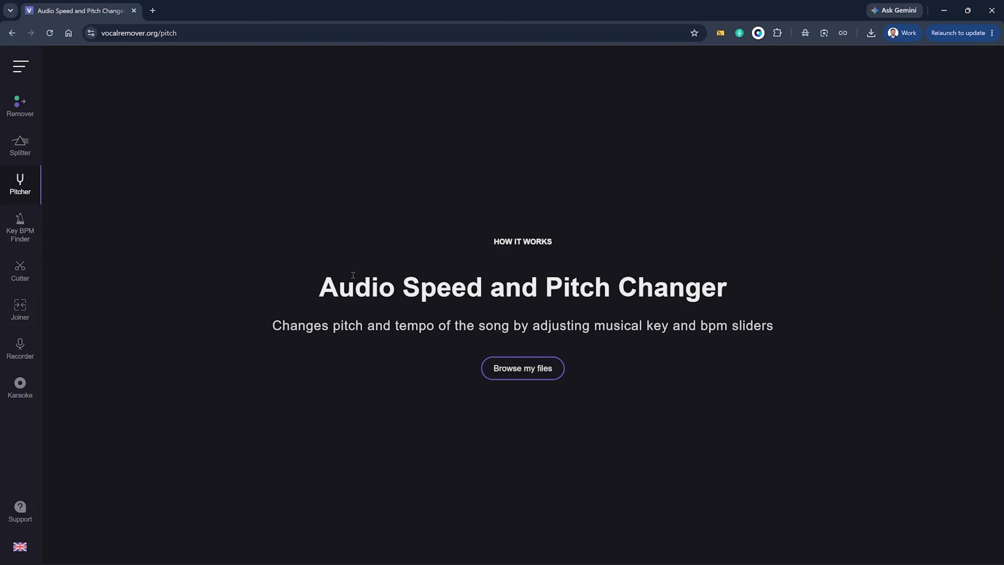
Step: Analyse H-E-A-R-T Empty.mp3 with the Key BPM Finder and inspect its artist, title, BPM and Camelot values
left_click(526, 372)
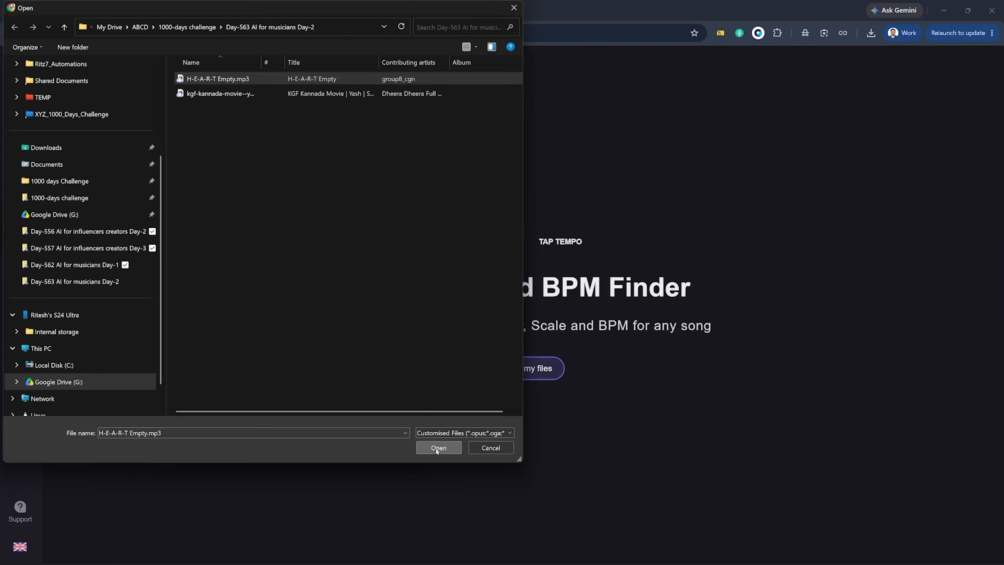
key("Return")
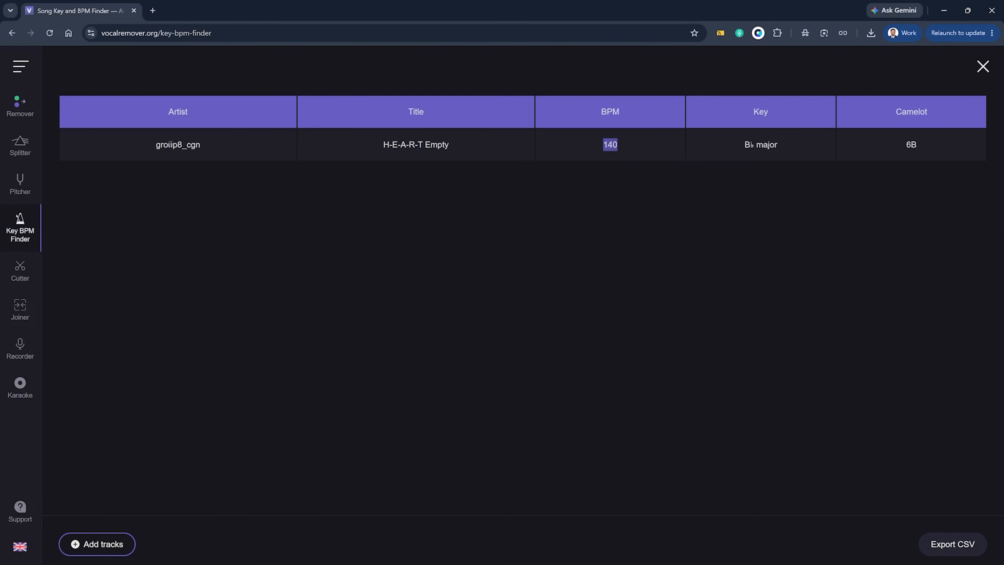
double_click(166, 144)
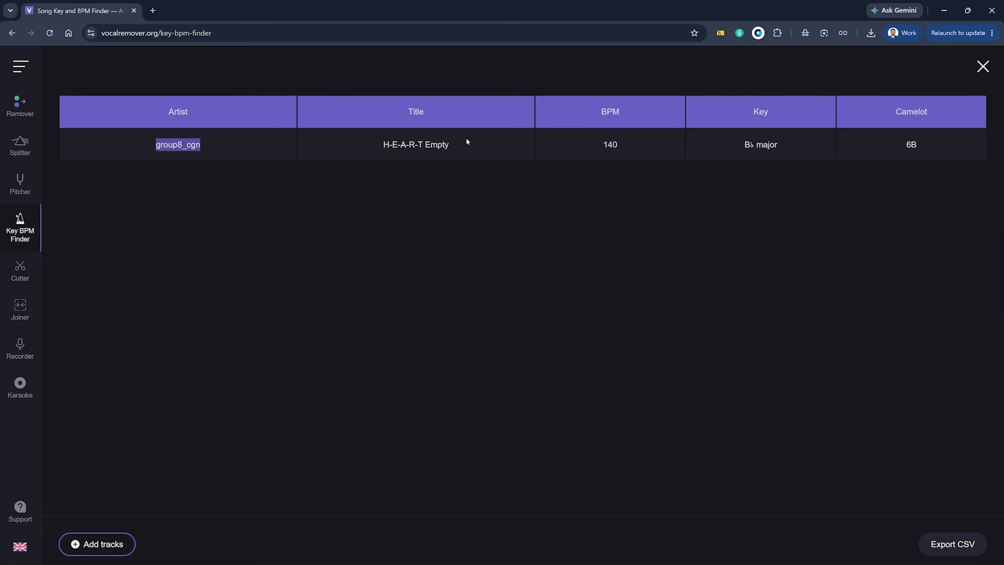
triple_click(411, 145)
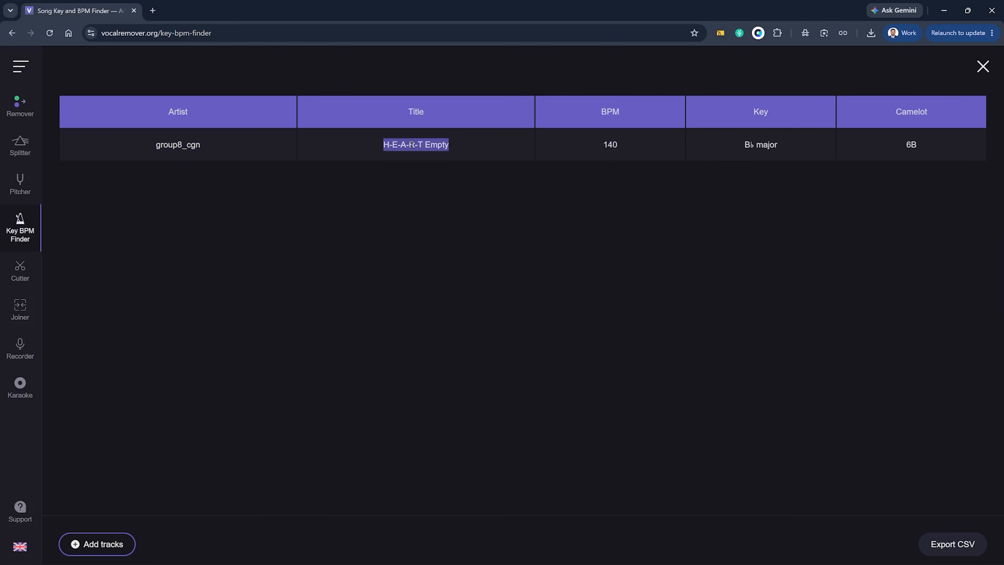
left_click(608, 142)
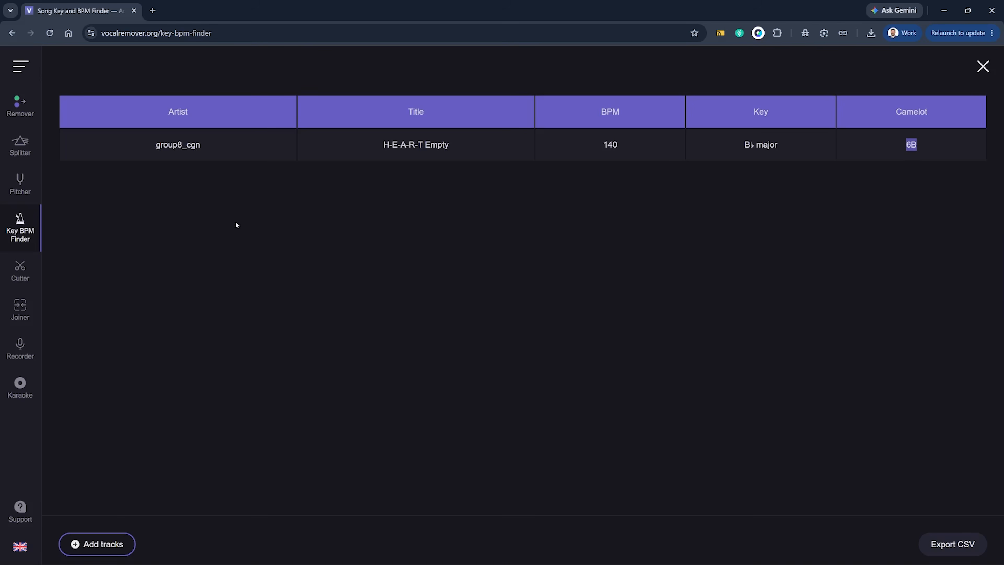
Step: Add the KGF Kannada movie song to the analysis and inspect its BPM, key and Camelot values
left_click(86, 550)
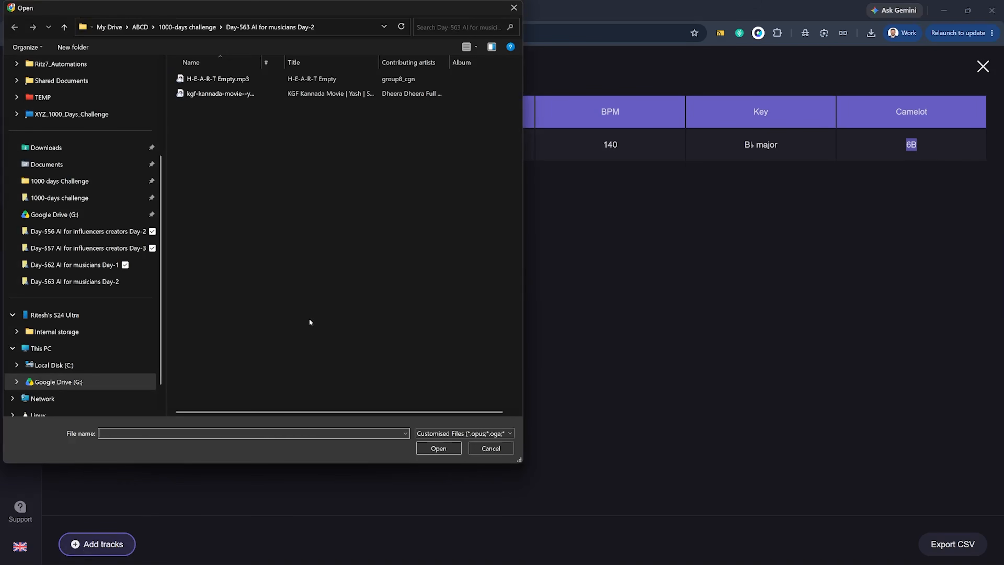
left_click(198, 94)
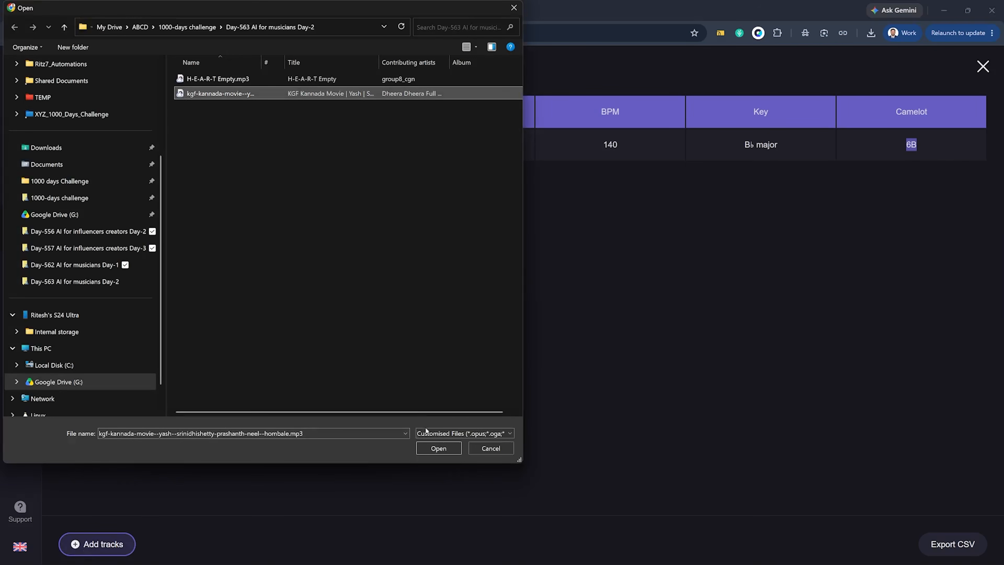
left_click(439, 448)
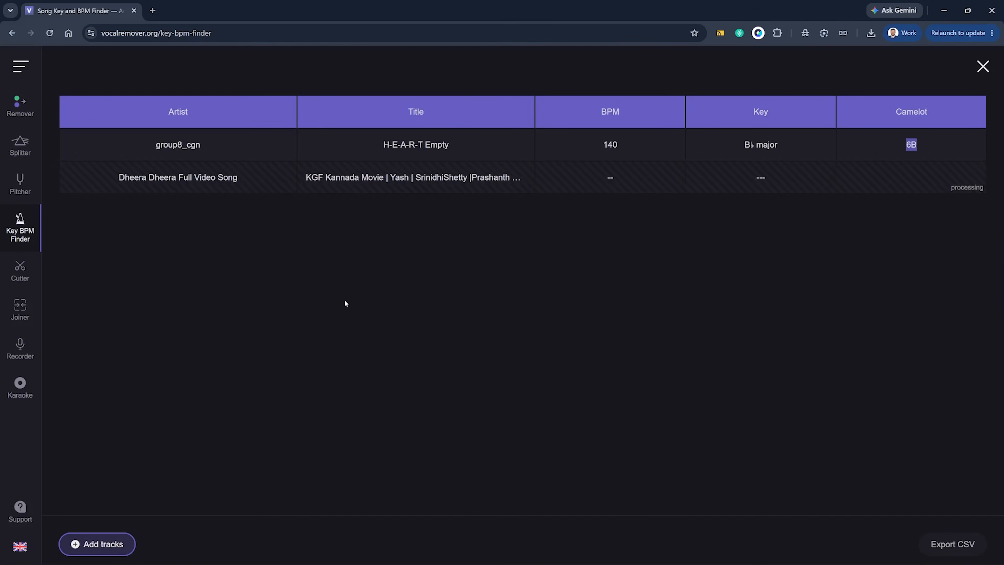
double_click(613, 178)
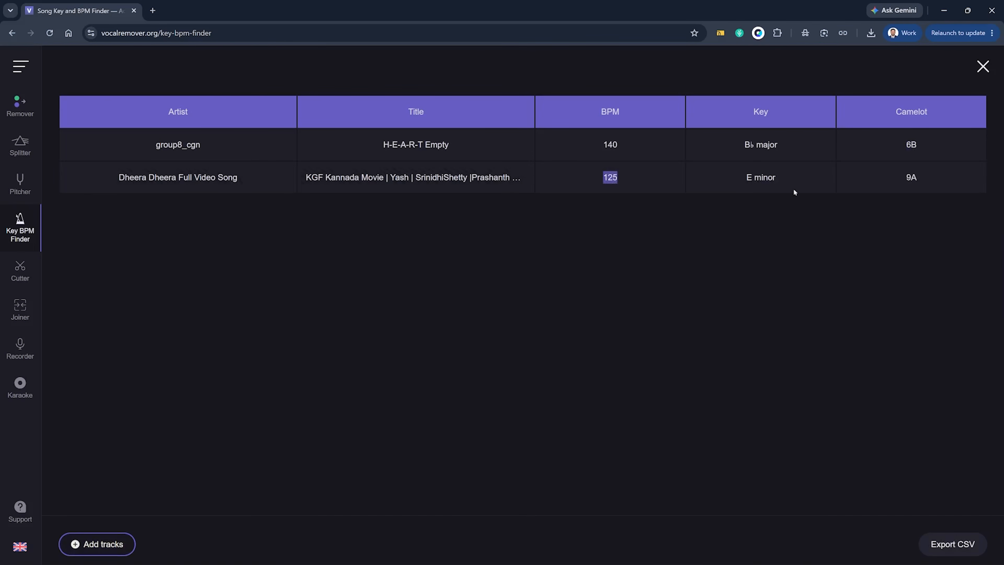
double_click(758, 177)
left_click(915, 176)
double_click(914, 179)
left_click(906, 186)
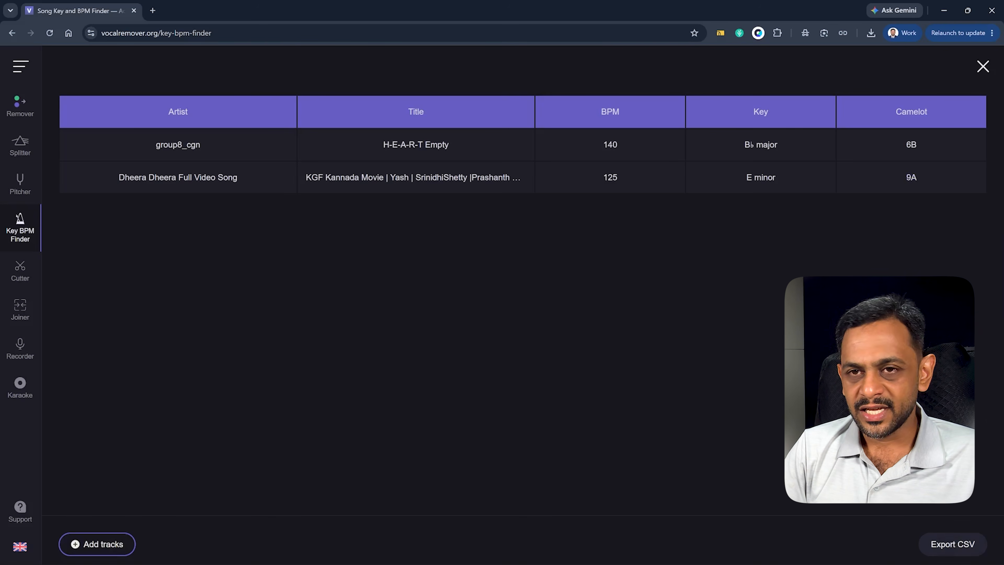
Step: Discard the key and BPM results and load H-E-A-R-T Empty.mp3 into the Cutter tool
left_click(982, 67)
left_click(506, 353)
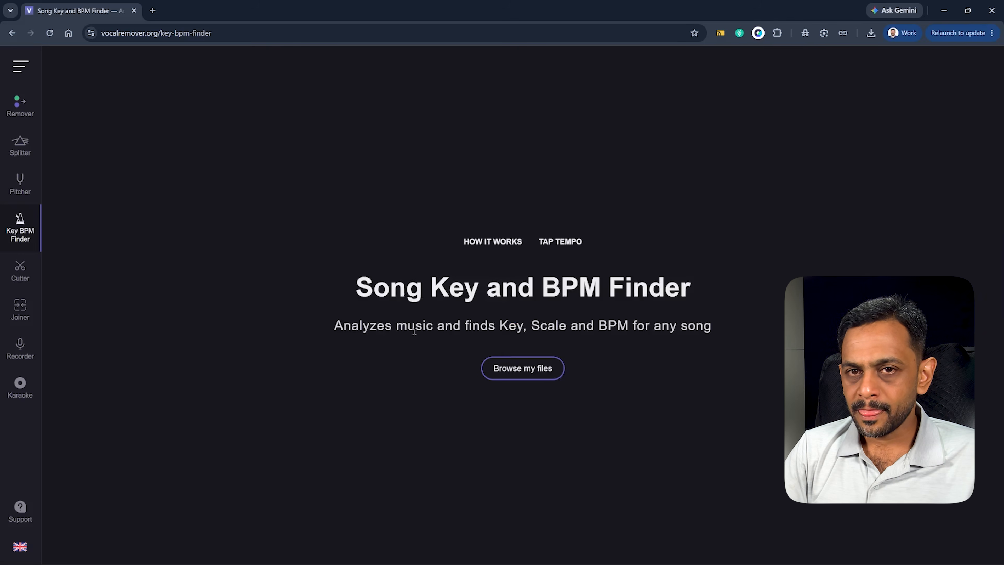
left_click(21, 270)
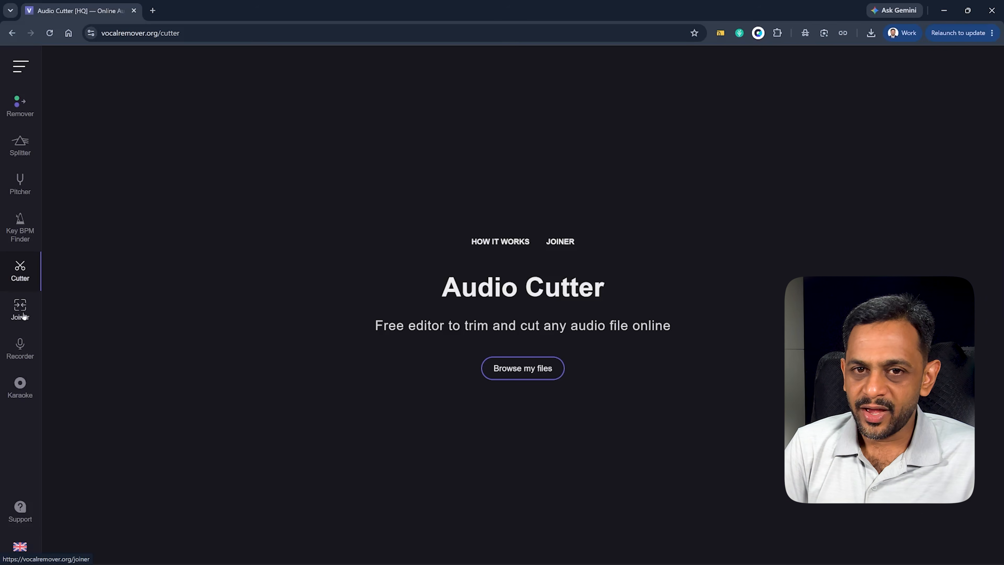
left_click(525, 370)
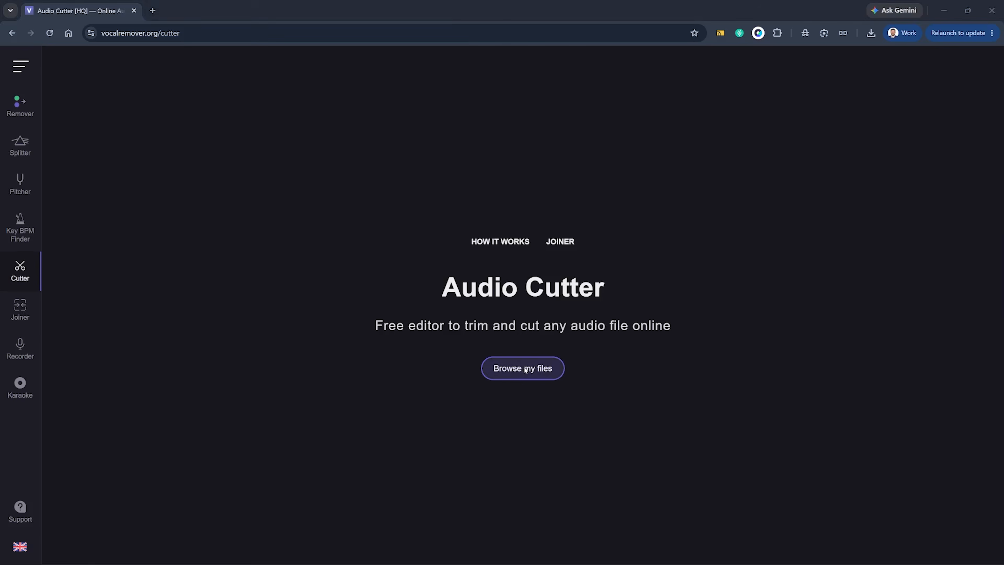
left_click(224, 79)
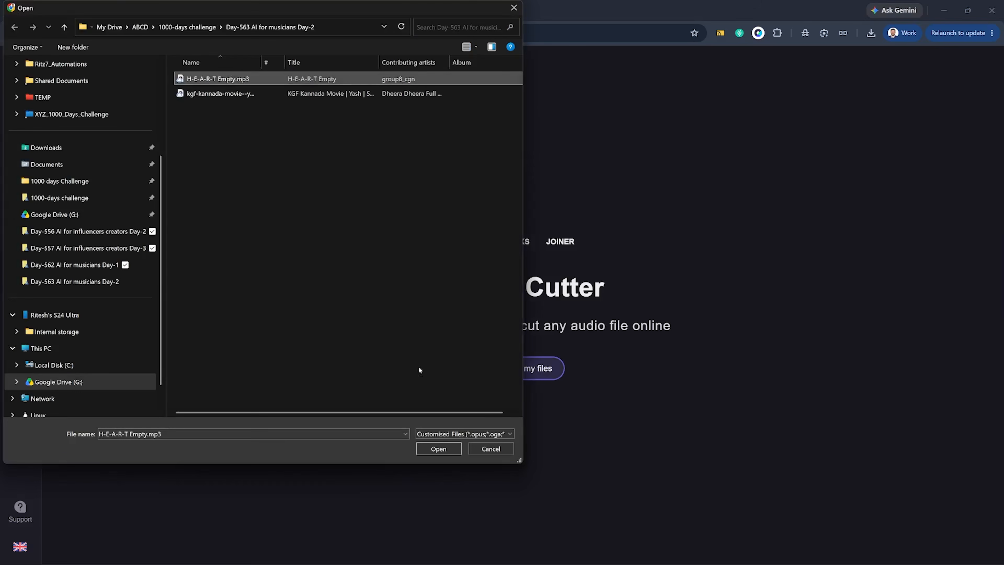
left_click(440, 446)
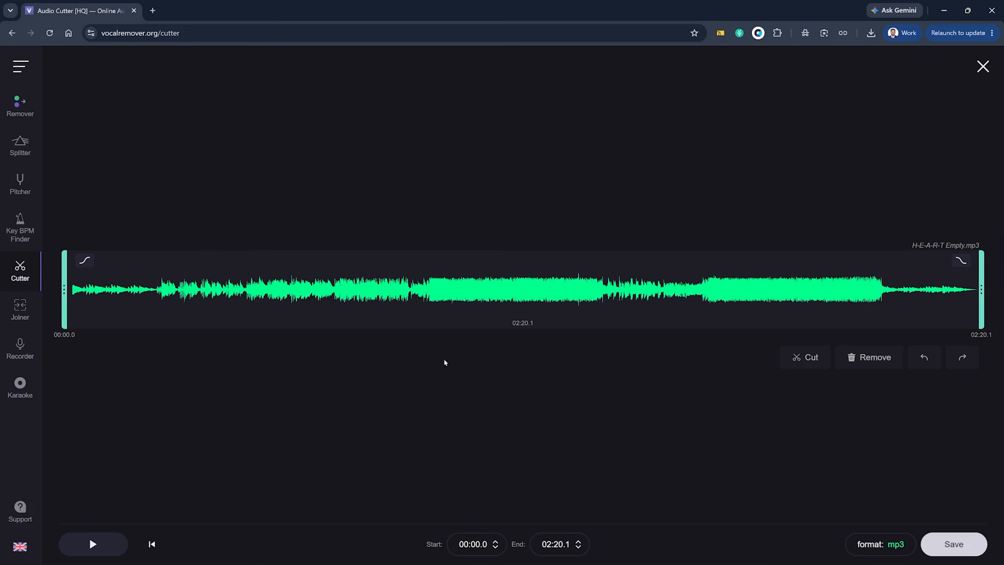
Step: Set the cut selection's start to about 00:13.6 and its end to 00:43.6, listening to the playback
left_click_drag(64, 288, 157, 289)
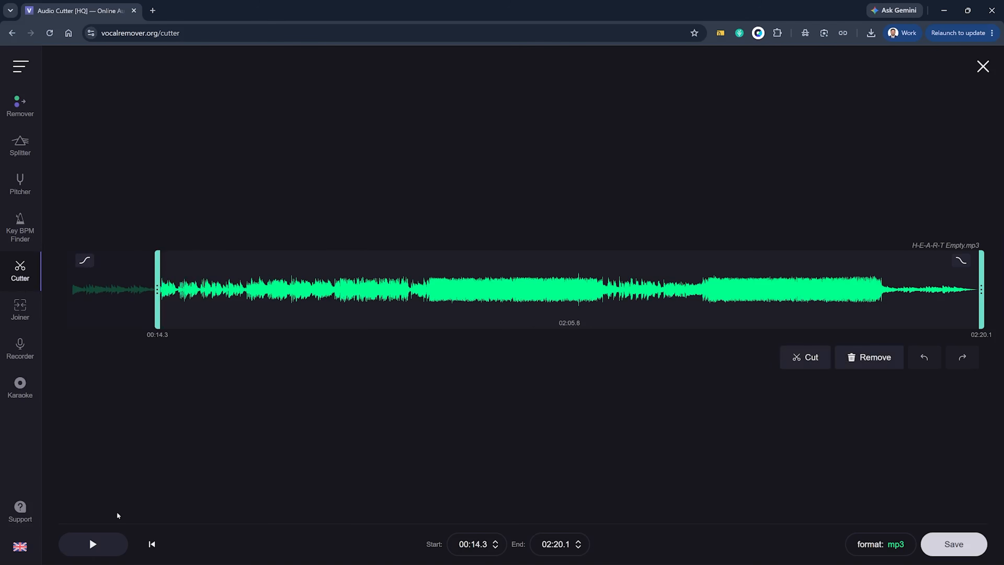
left_click(92, 544)
left_click_drag(158, 273, 145, 272)
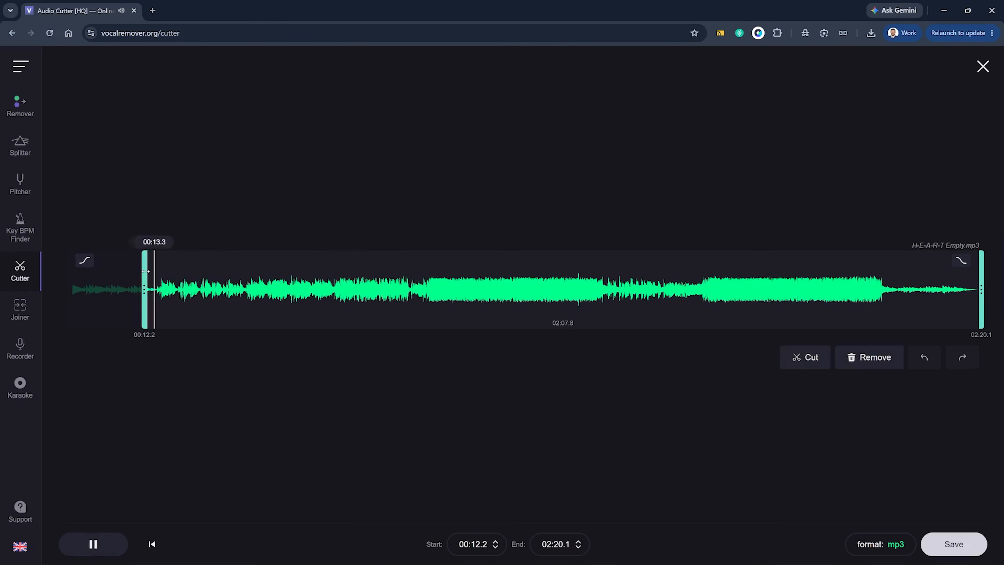
left_click_drag(145, 271, 156, 274)
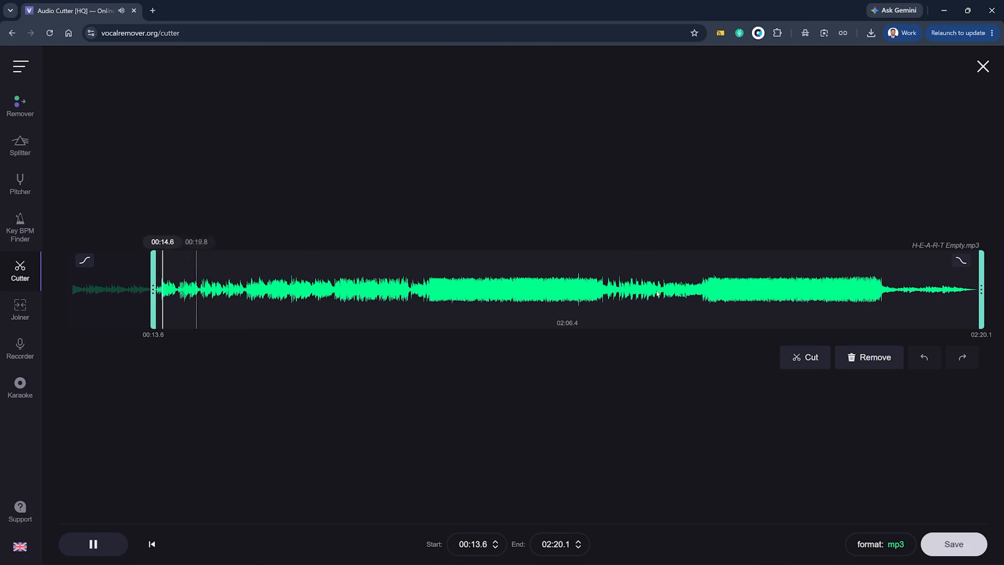
left_click_drag(981, 290, 351, 284)
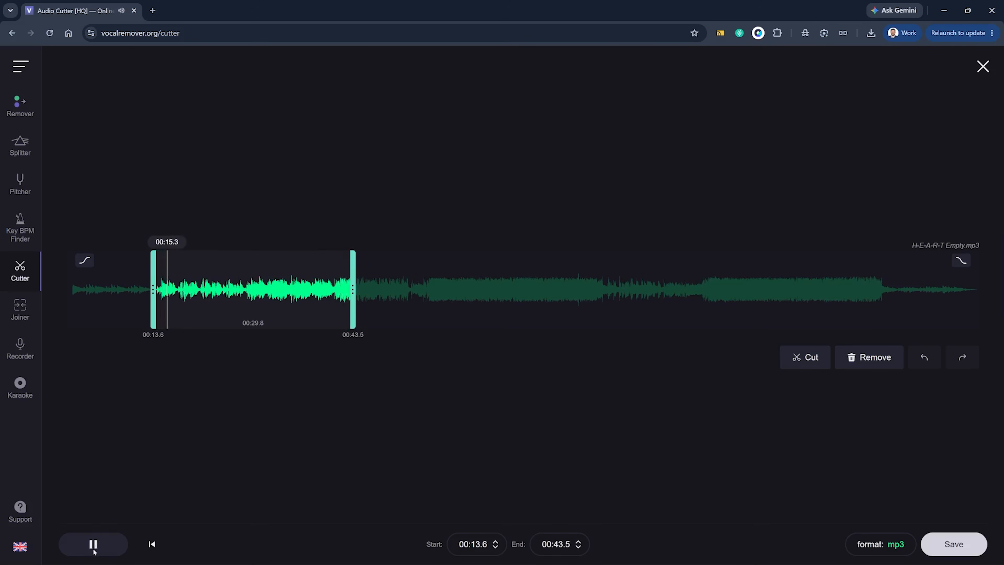
key("space")
left_click(578, 542)
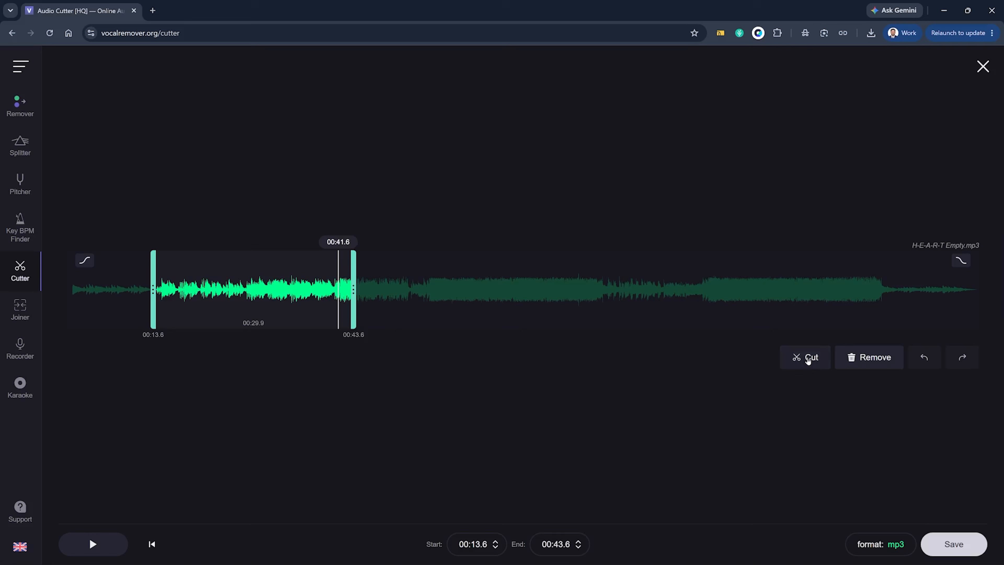
Step: Cut the song down to the selected section and preview the first few seconds
left_click(809, 359)
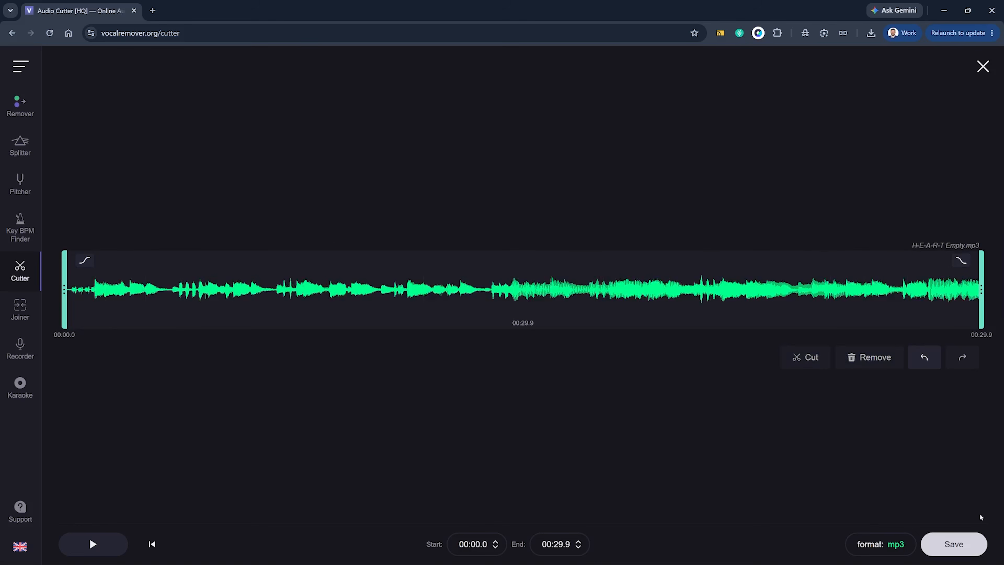
left_click(85, 545)
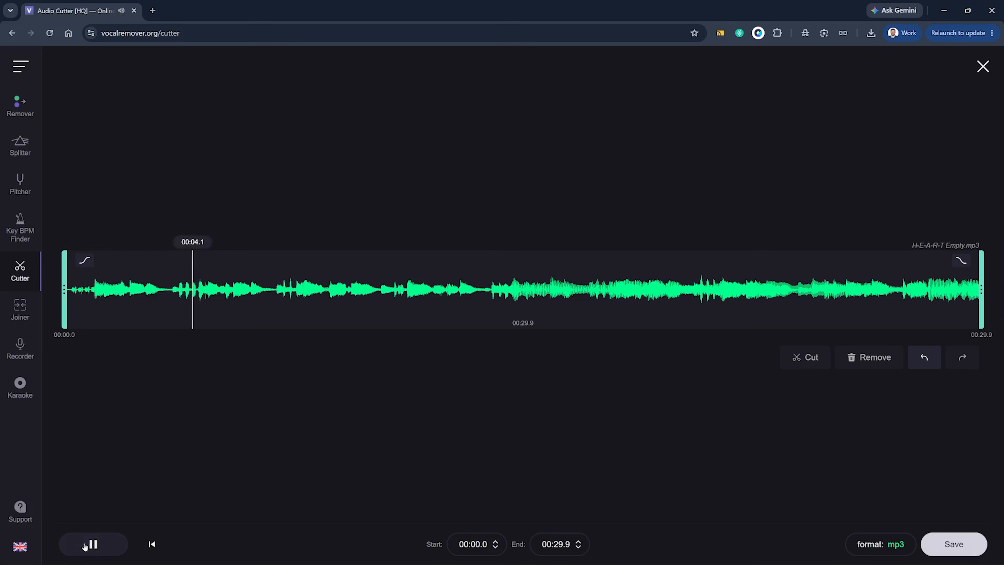
left_click(85, 546)
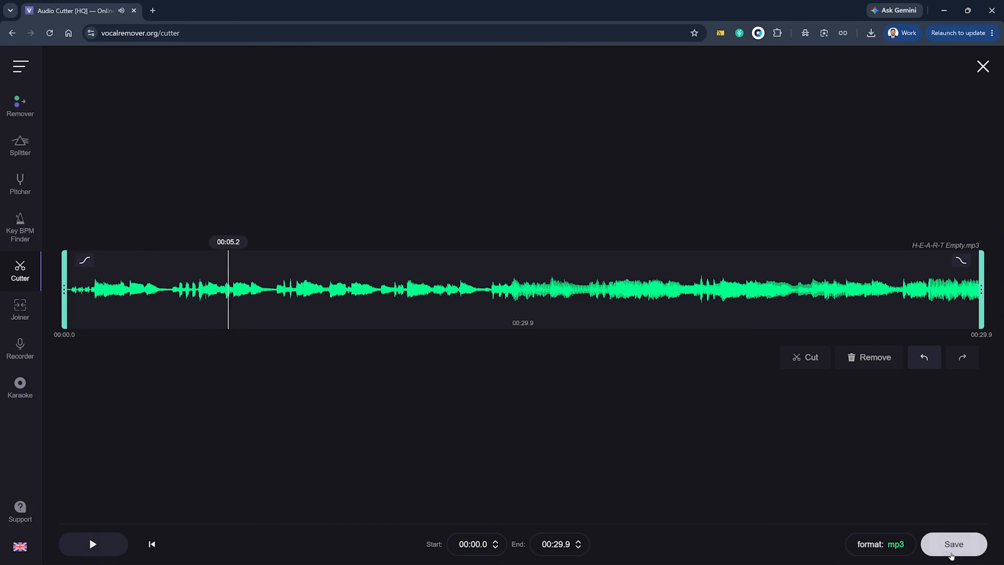
Step: Save the cut clip as mp3, check its playback in Media Player and close the player
left_click(947, 553)
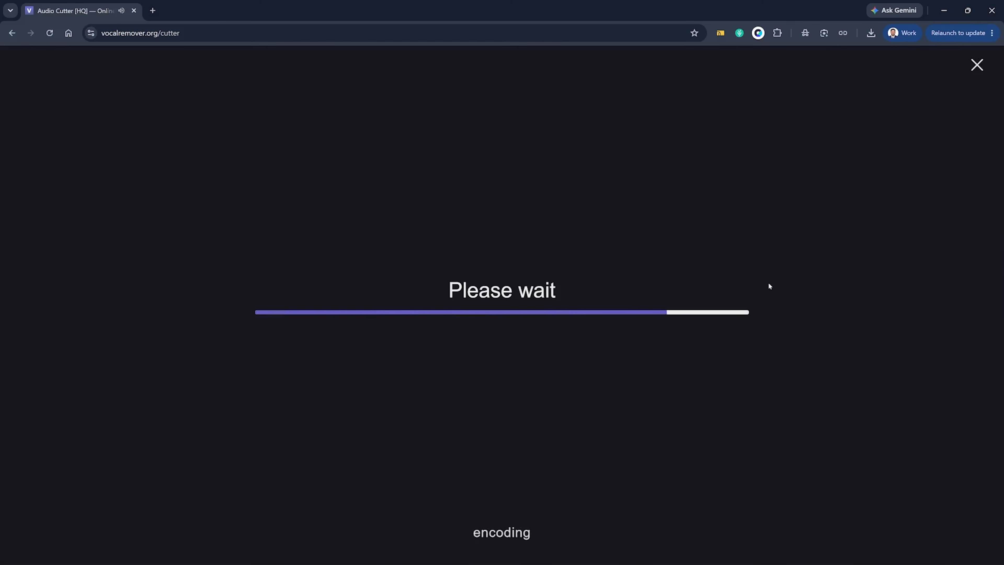
left_click(780, 62)
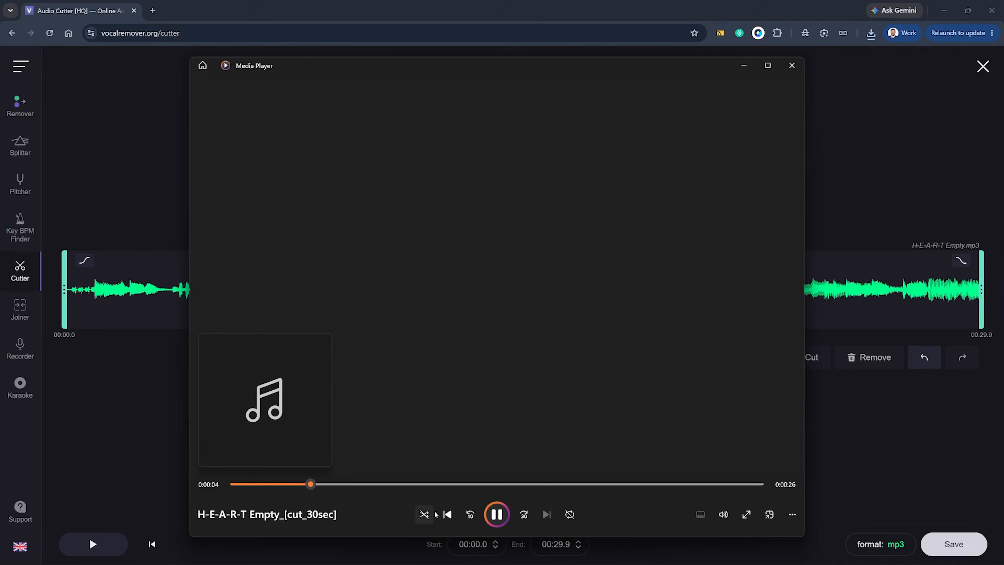
left_click(497, 514)
left_click(791, 66)
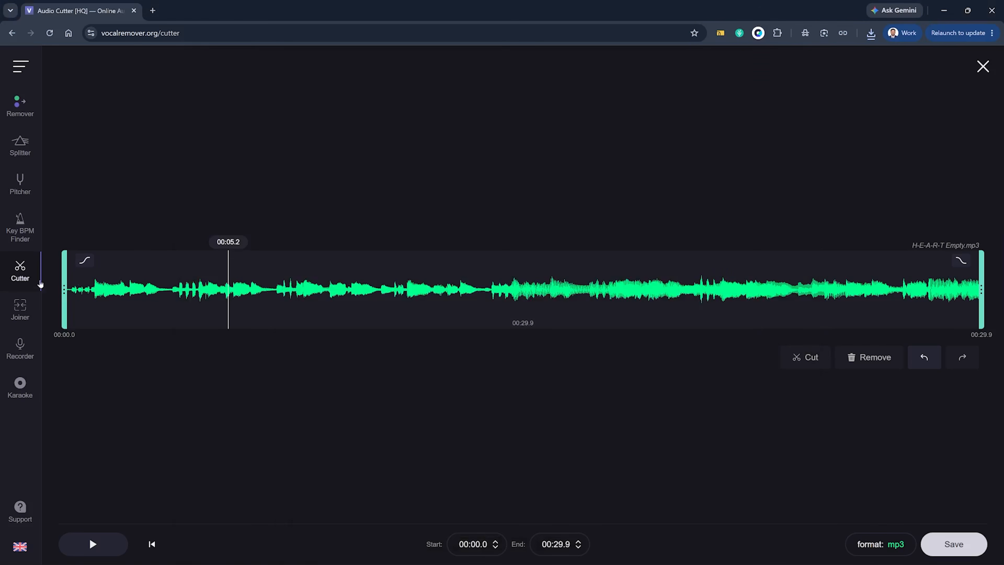
Step: Discard the Cutter session and load H-E-A-R-T Empty.mp3 and the KGF Kannada movie song into the Joiner tool
left_click(16, 316)
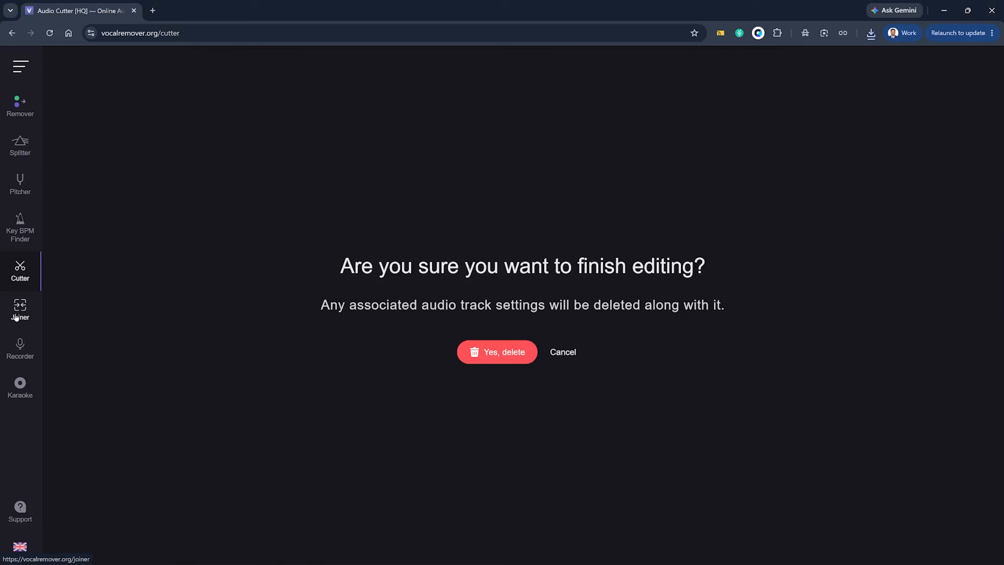
left_click(499, 353)
left_click(519, 373)
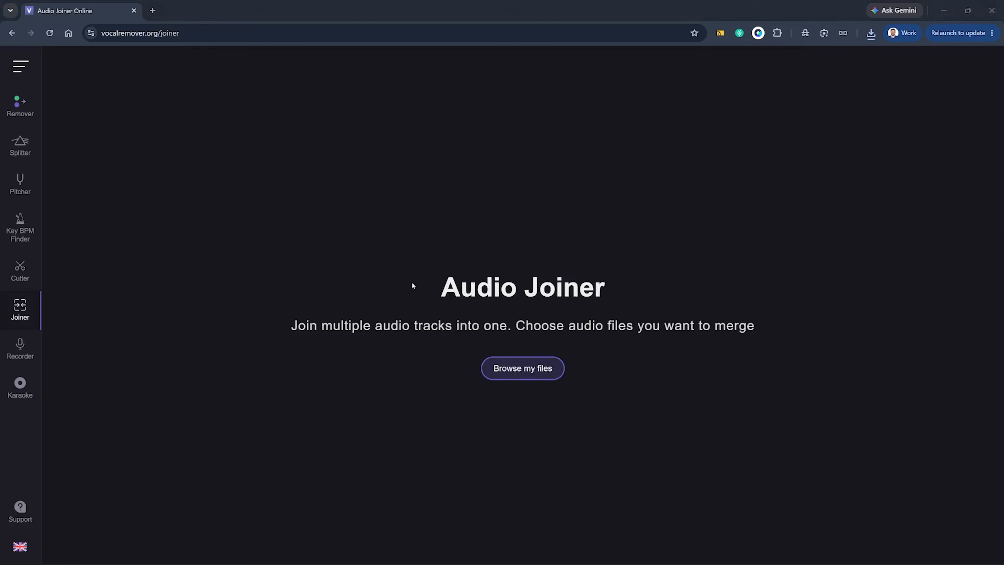
left_click(220, 79)
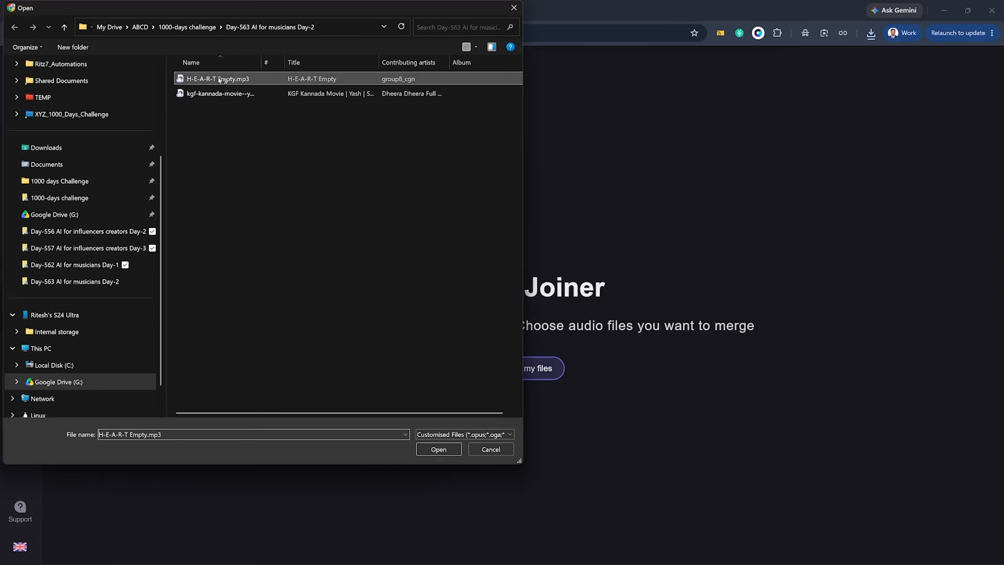
left_click(220, 95, "ctrl")
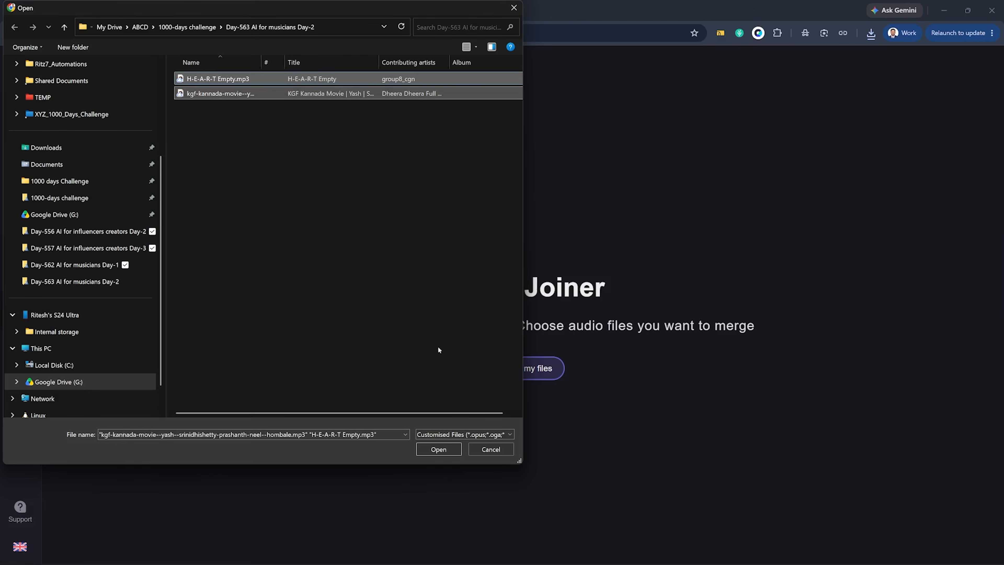
left_click(439, 449)
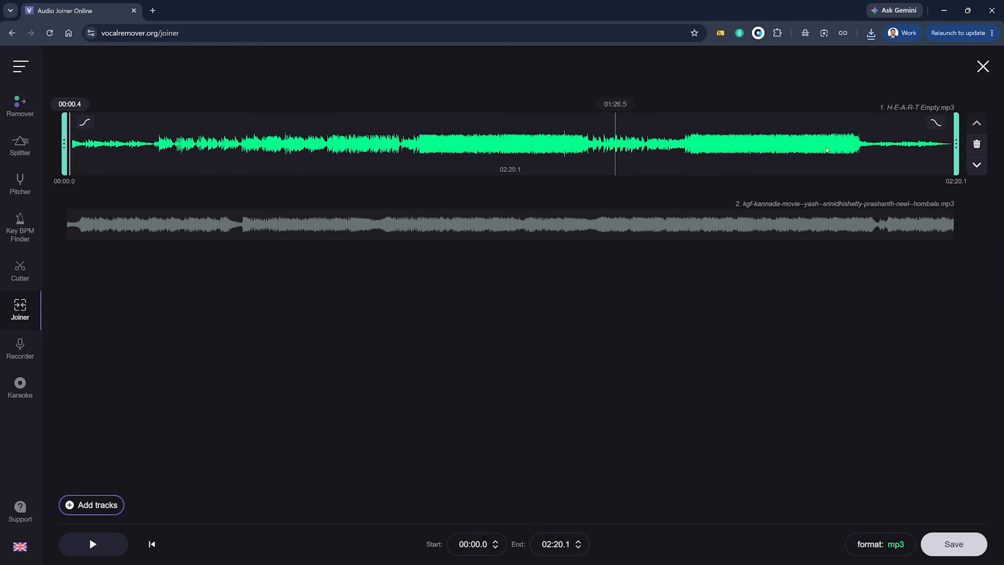
Step: Trim the H-E-A-R-T Empty track to the section from about 00:13.6 to 00:28.6
left_click_drag(956, 144, 240, 153)
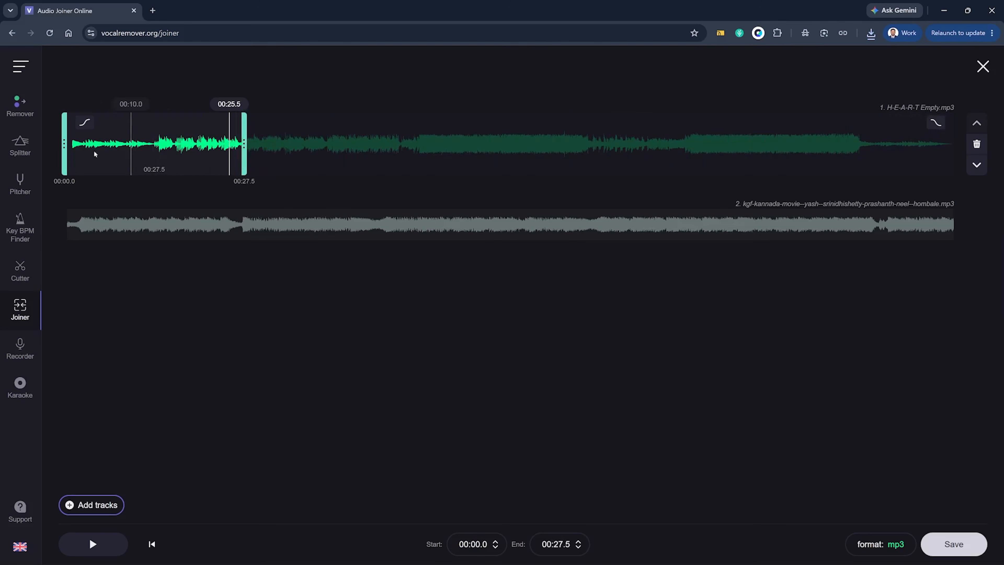
left_click_drag(72, 151, 154, 148)
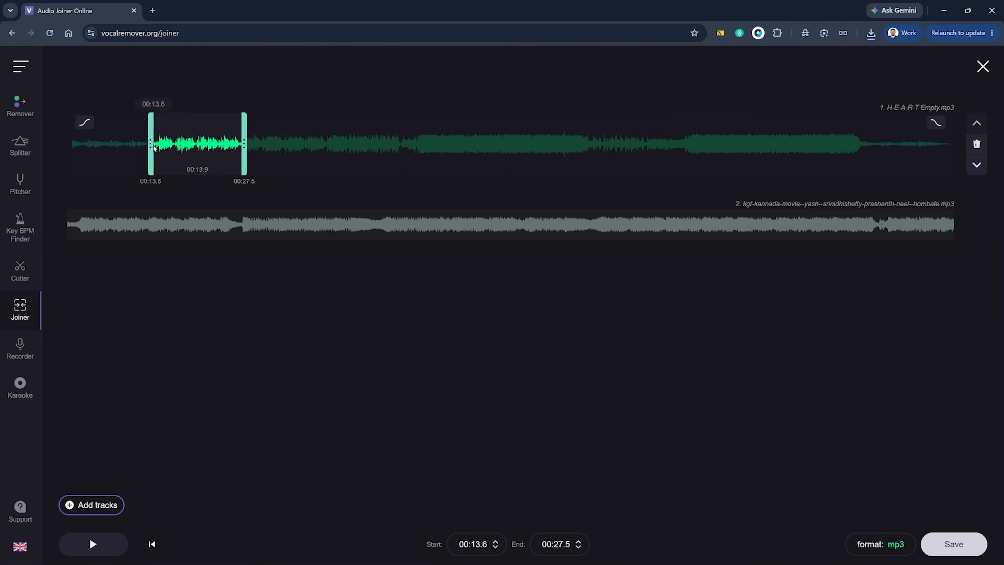
left_click_drag(242, 142, 249, 140)
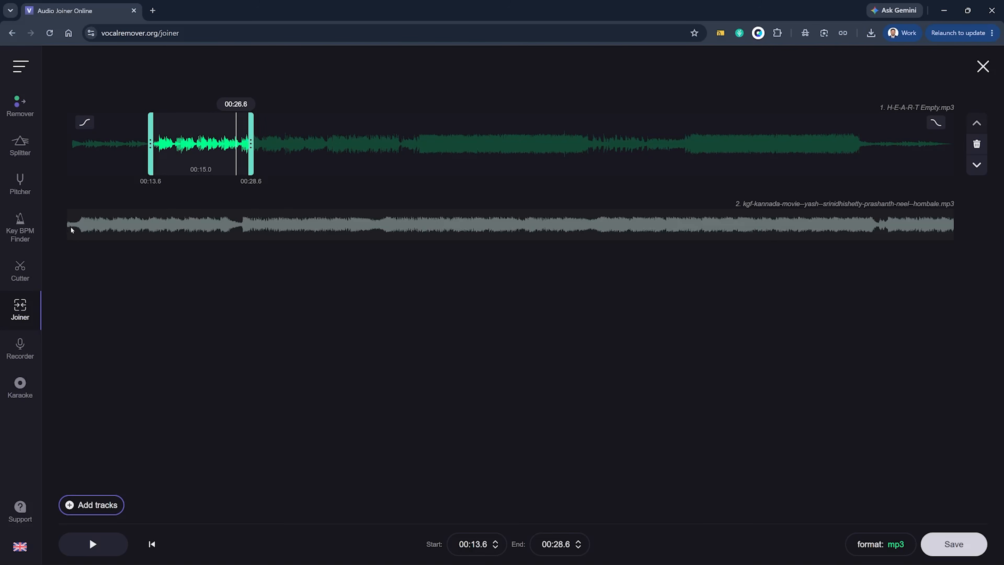
Step: Trim the KGF track's start to about 00:19.8 and nudge the H-E-A-R-T Empty track's start to 00:13.7
left_click(96, 233)
left_click(66, 215)
left_click_drag(66, 215, 208, 222)
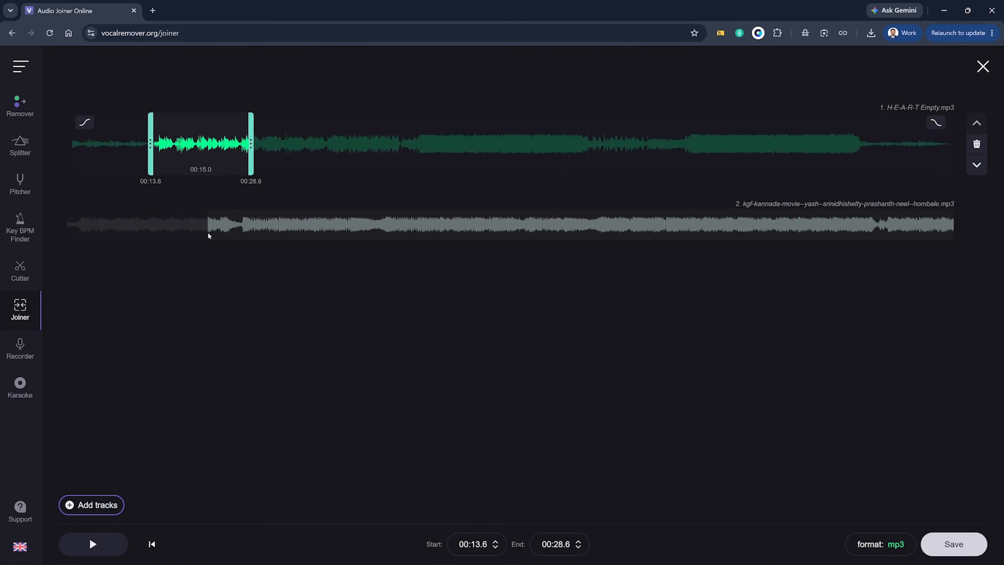
left_click(215, 231)
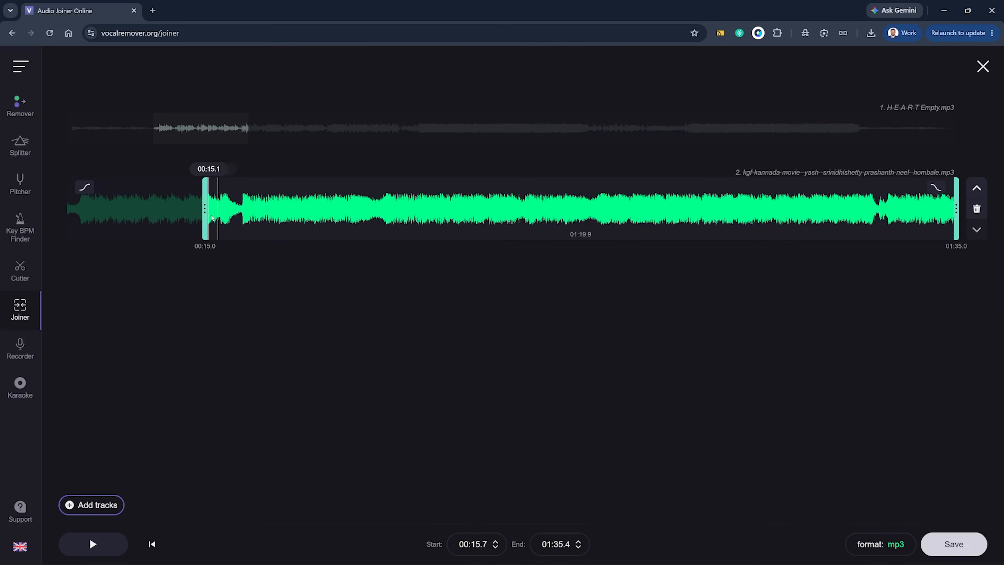
left_click_drag(207, 211, 254, 215)
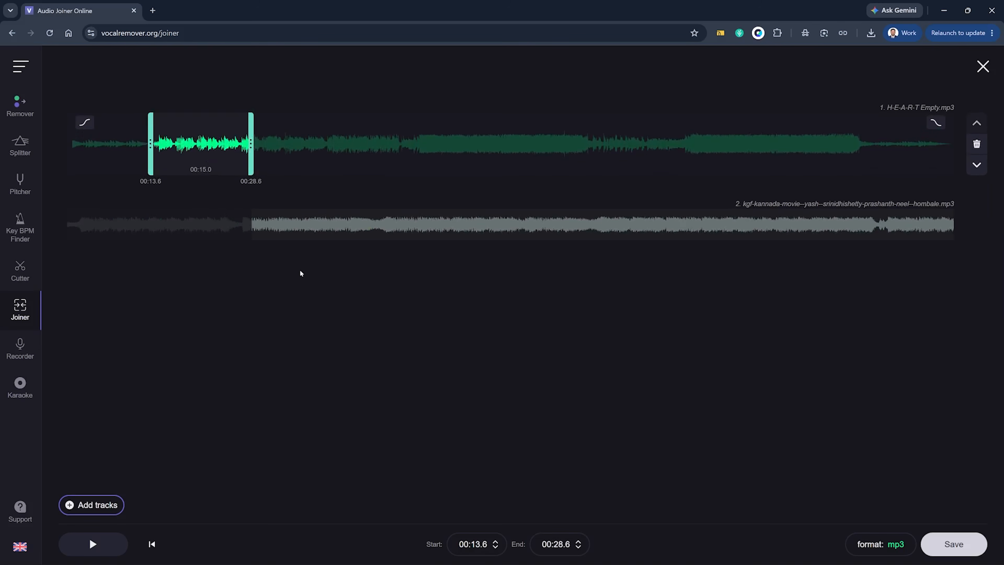
left_click(287, 231)
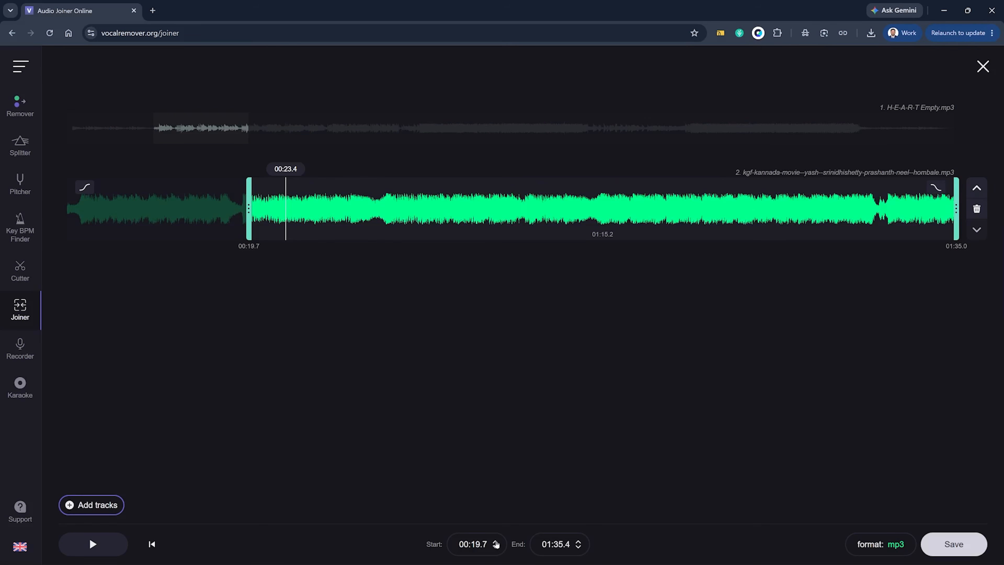
left_click(497, 543)
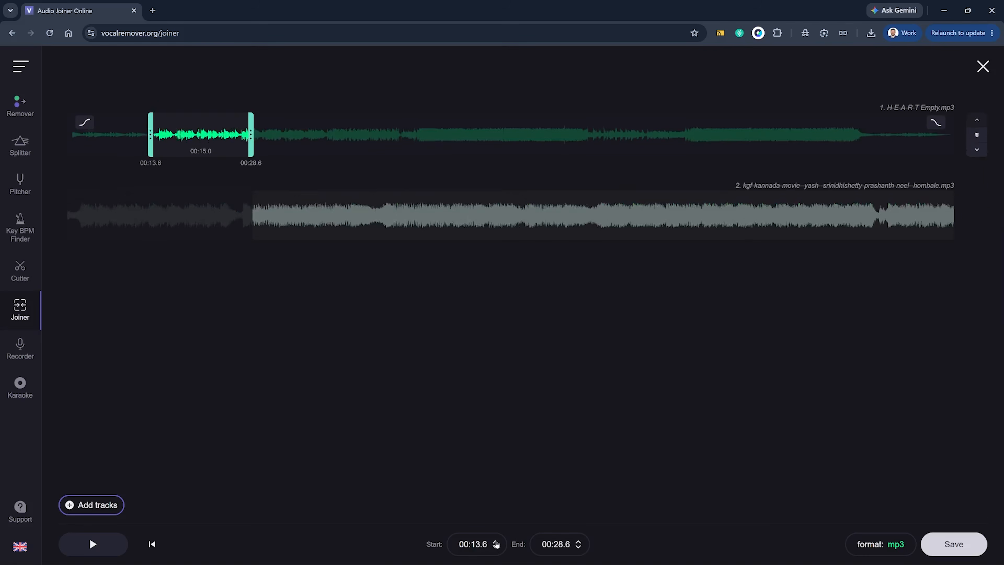
left_click(497, 543)
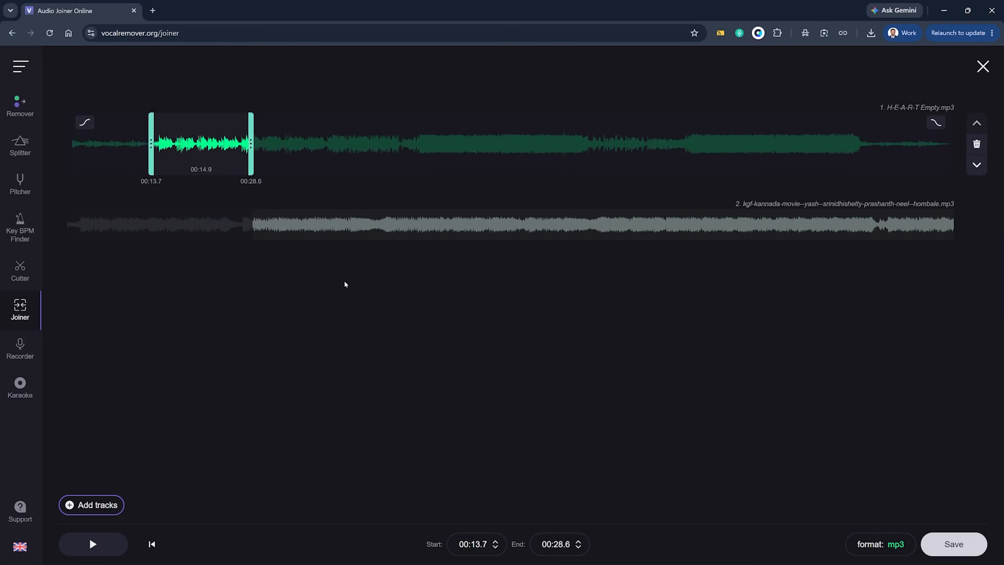
Step: Trim the KGF track to the section from about 00:30.4 to 00:45.1
left_click(333, 228)
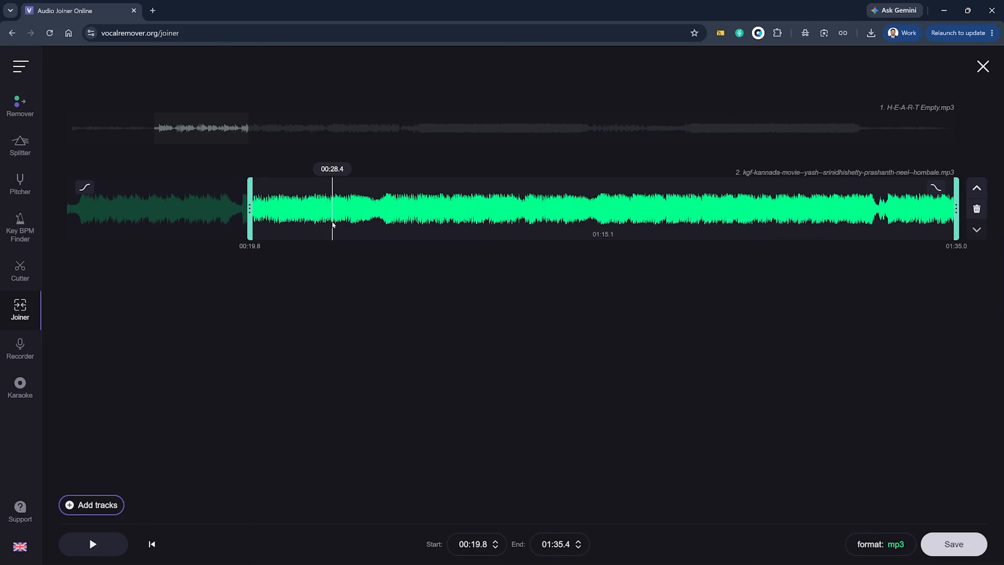
left_click_drag(955, 210, 336, 231)
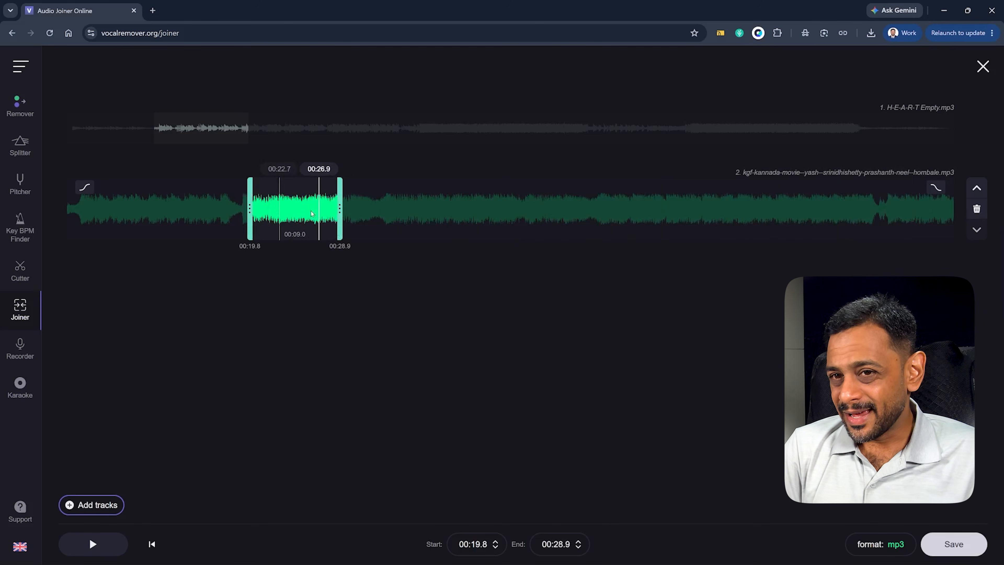
left_click_drag(341, 210, 463, 211)
left_click_drag(251, 216, 352, 220)
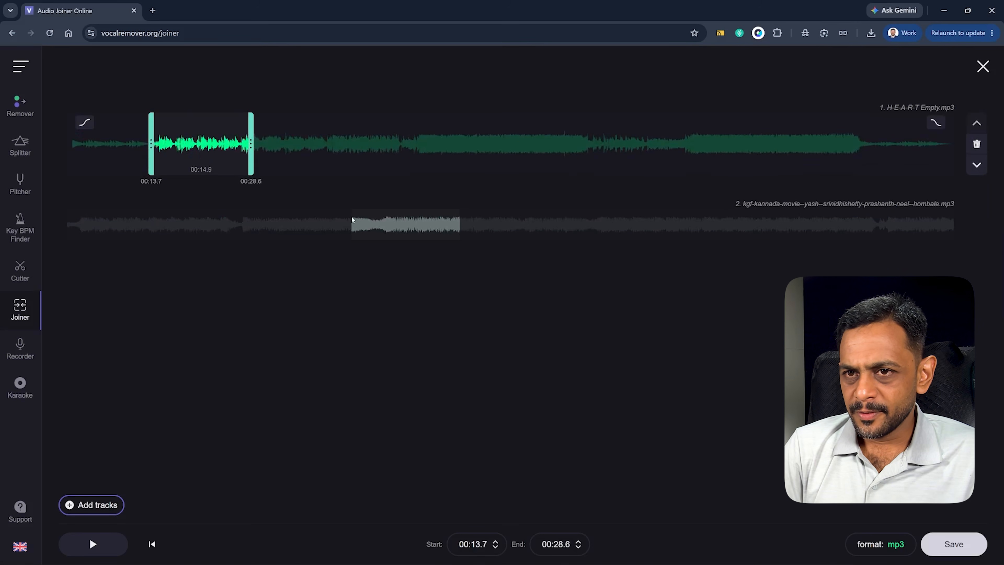
left_click(415, 227)
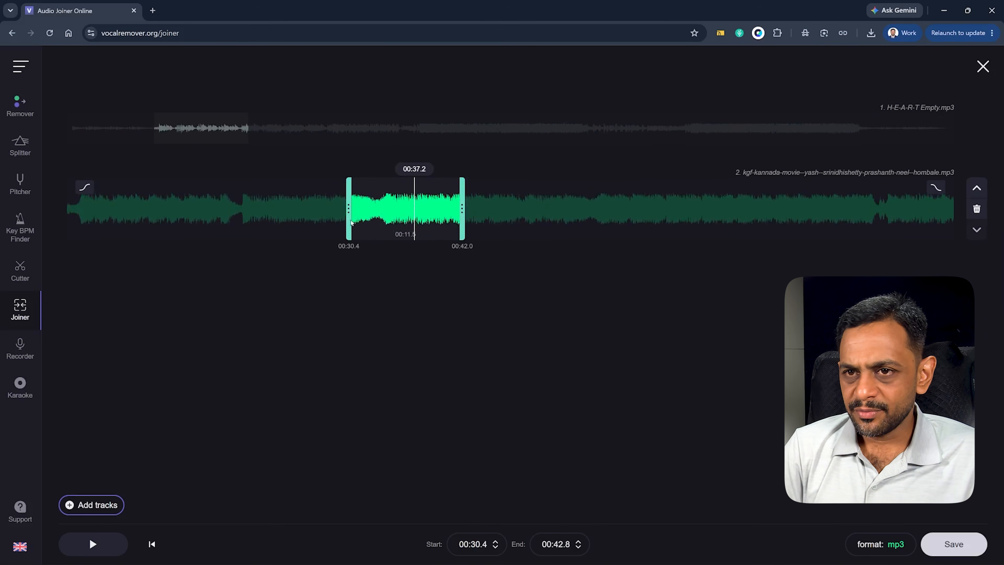
left_click_drag(462, 218, 487, 217)
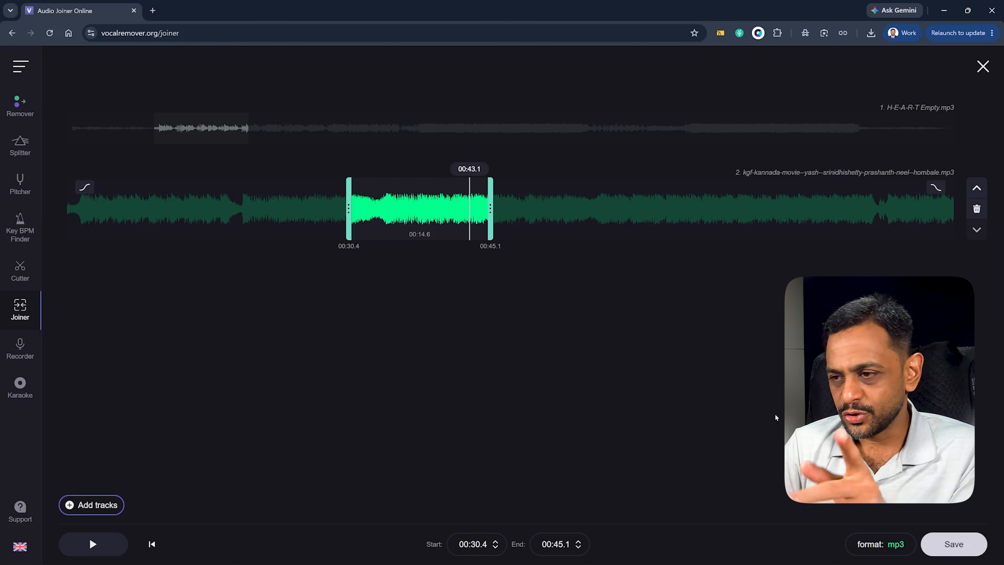
Step: Save the joined tracks as mp3, listen to H-E-A-R-T Empty_join.mp3 in Media Player and close the player
left_click(954, 544)
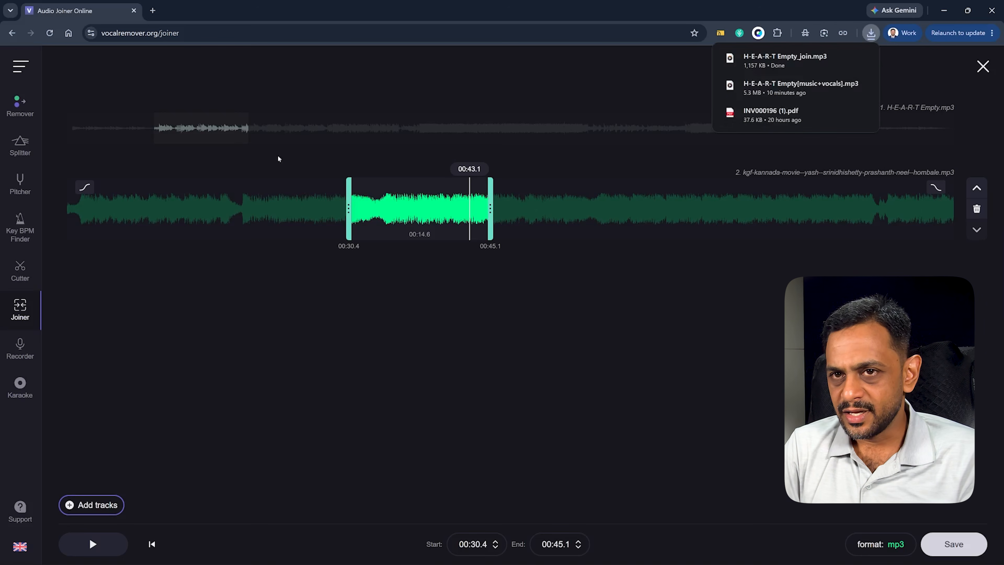
left_click(785, 59)
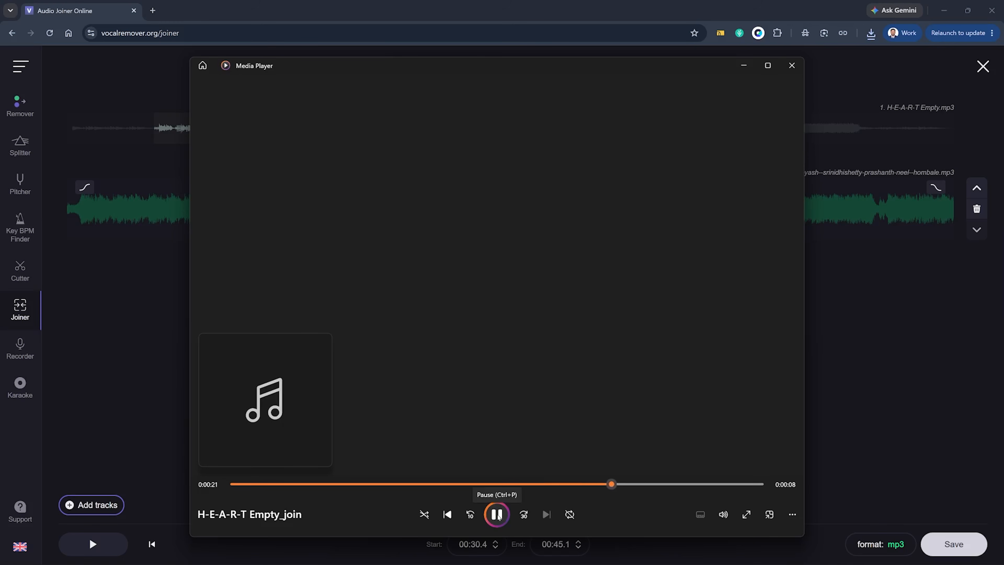
left_click(496, 514)
left_click(793, 64)
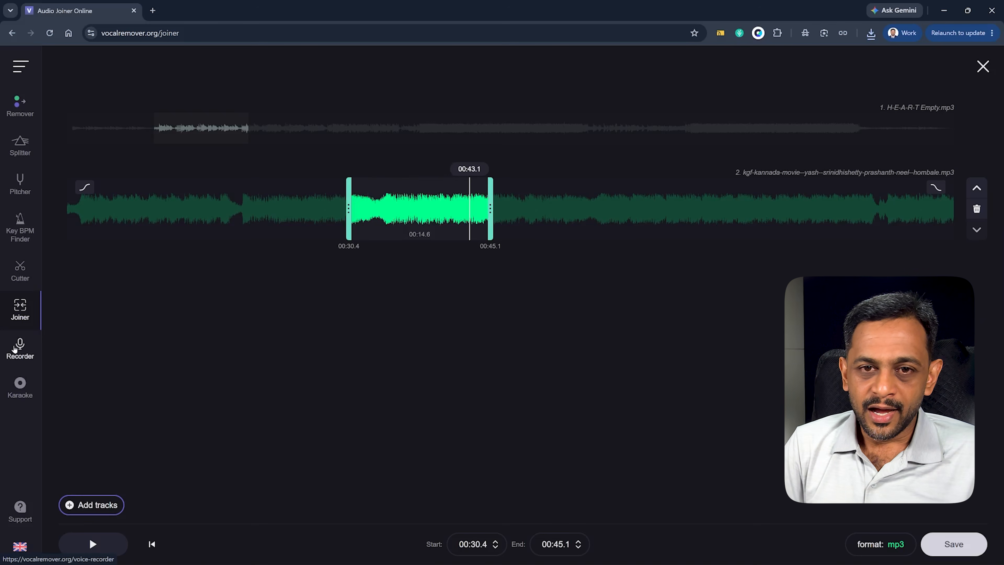
Step: Discard the Joiner session, open the Voice Recorder and allow microphone access while visiting the site
left_click(14, 349)
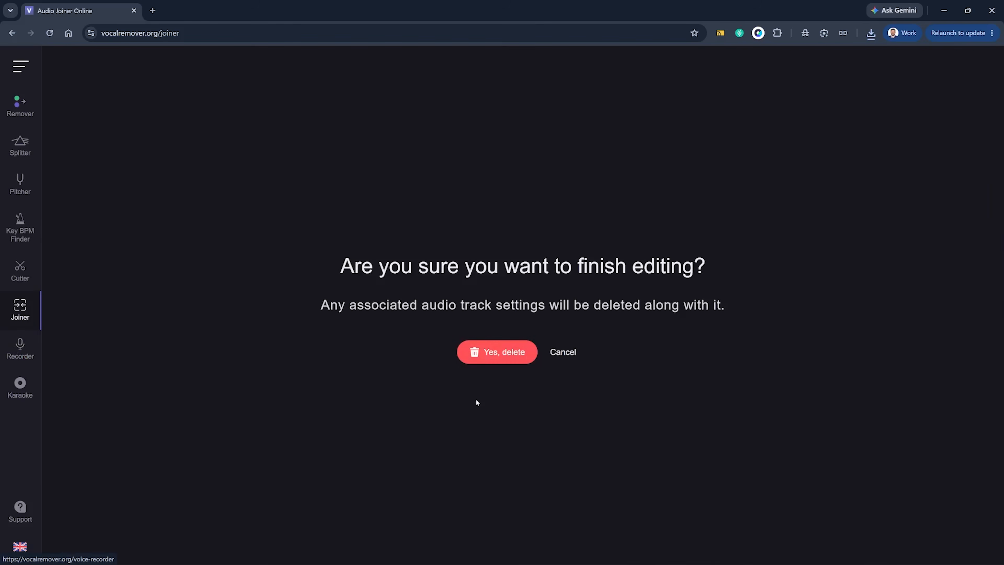
left_click(506, 353)
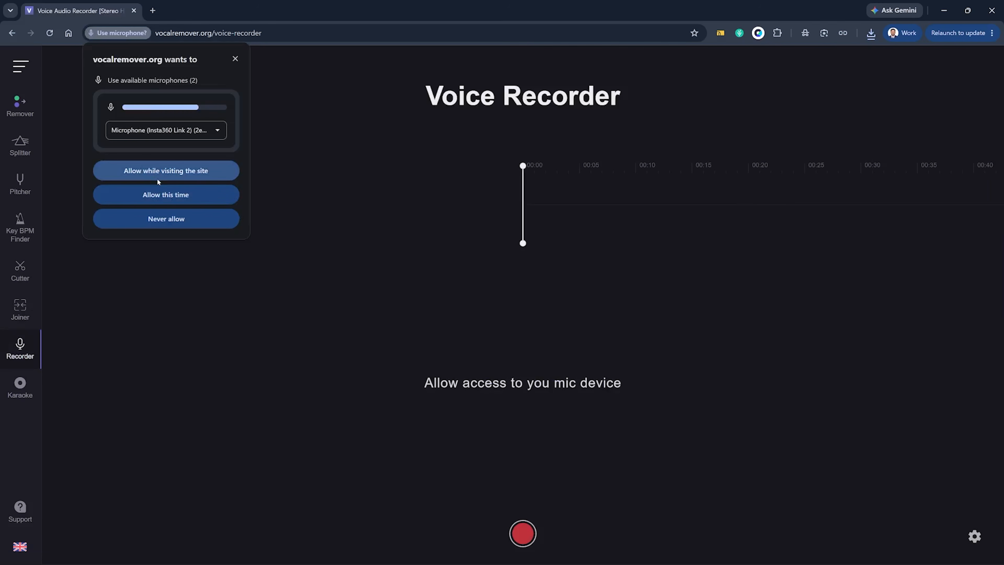
left_click(195, 169)
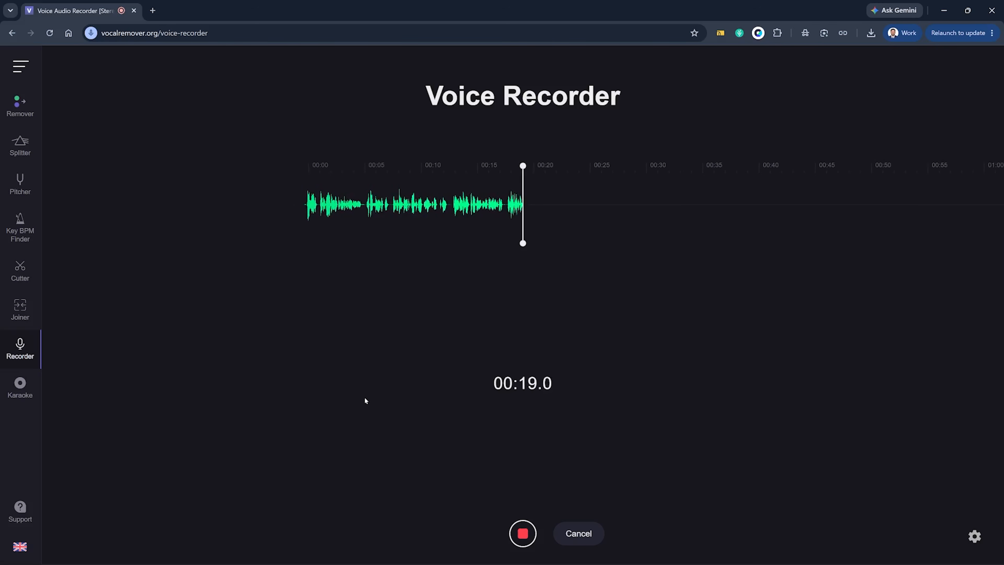
Step: Finish a voice recording of about 21.6 seconds, open it for editing and preview its first few seconds
left_click(523, 533)
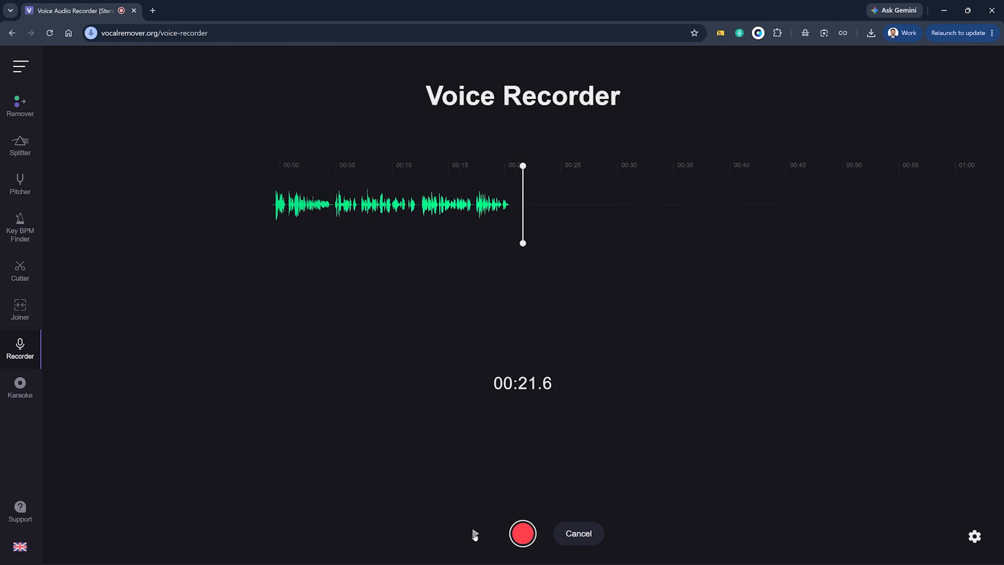
left_click(475, 534)
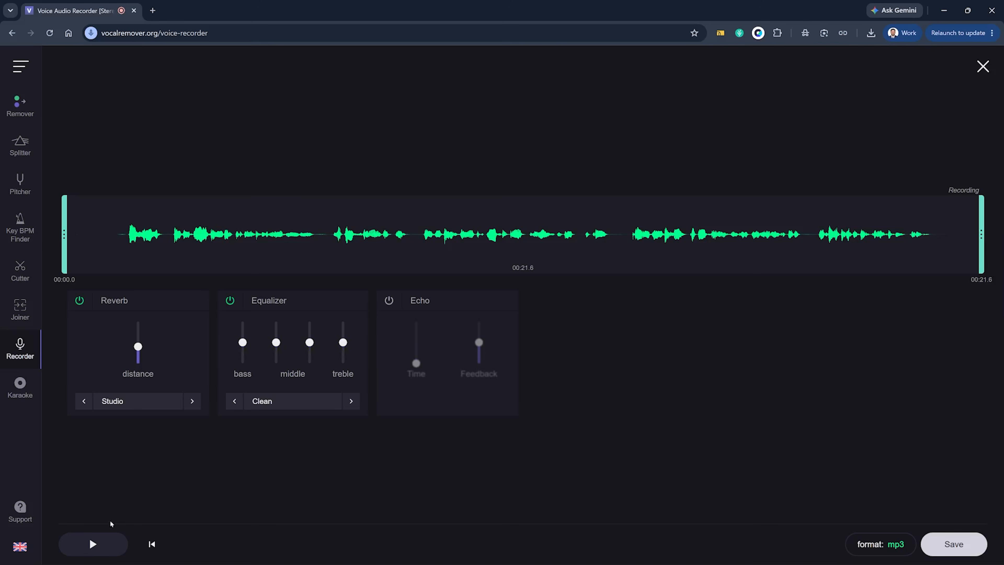
left_click(93, 544)
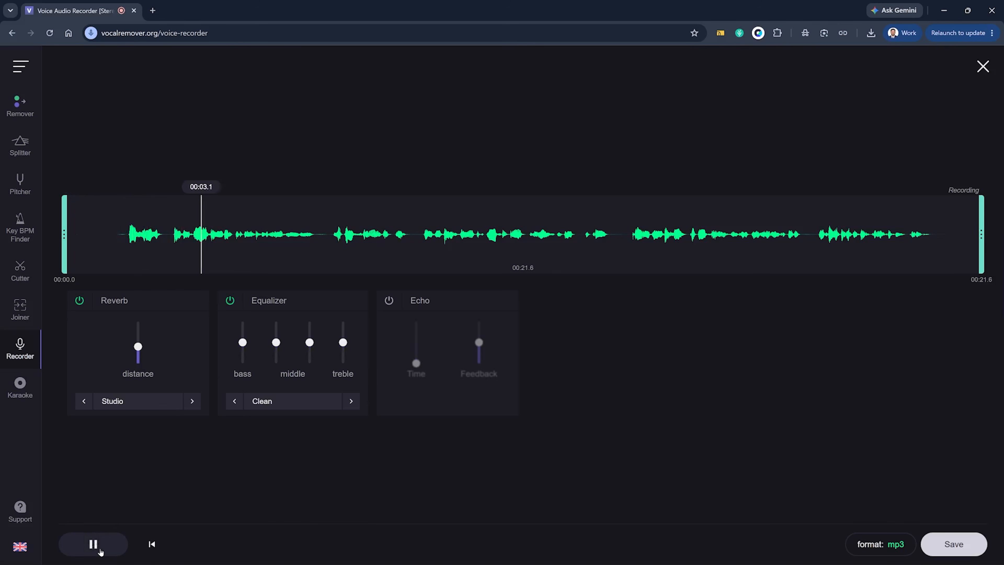
left_click(95, 544)
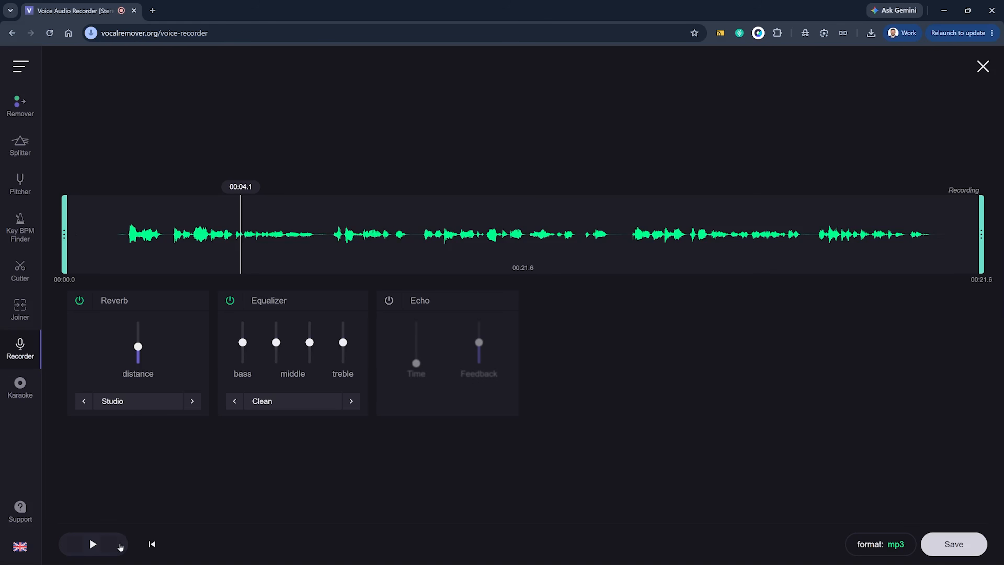
Step: With the recording playing, set the reverb distance to 100% and adjust the equalizer's bass and middle bands, with treble at 8.7 dB
left_click(96, 547)
left_click_drag(138, 346, 140, 322)
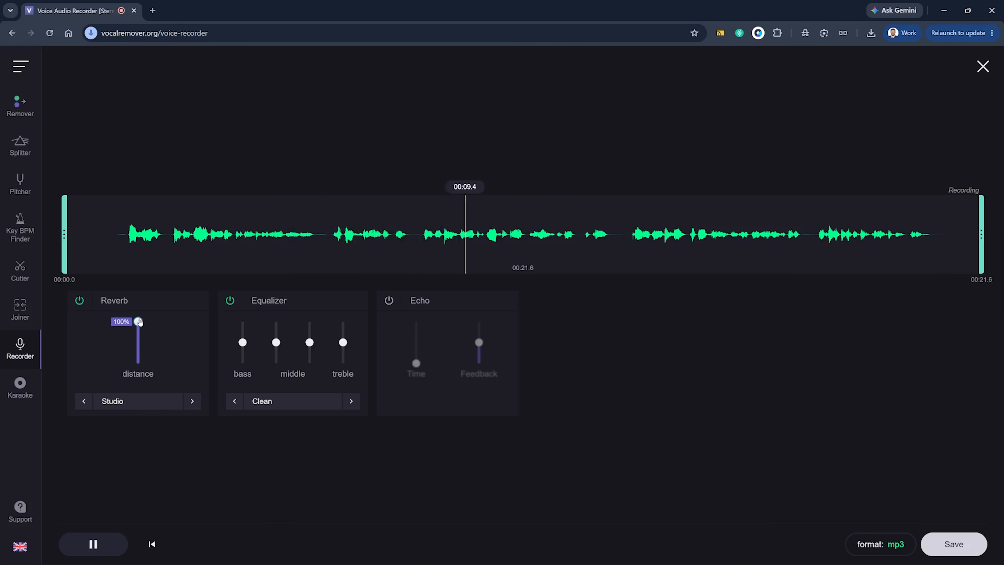
left_click_drag(139, 321, 144, 371)
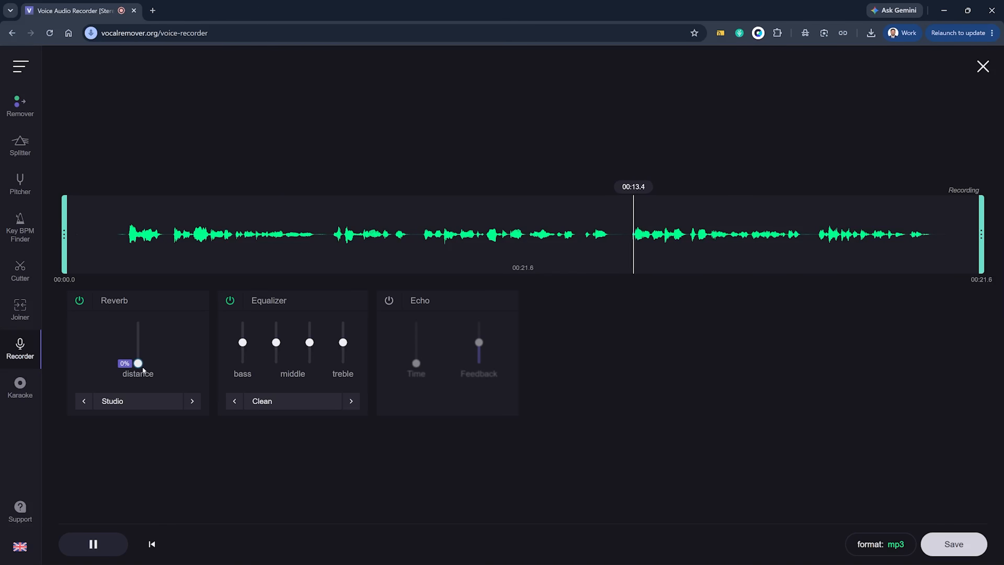
left_click_drag(139, 363, 138, 321)
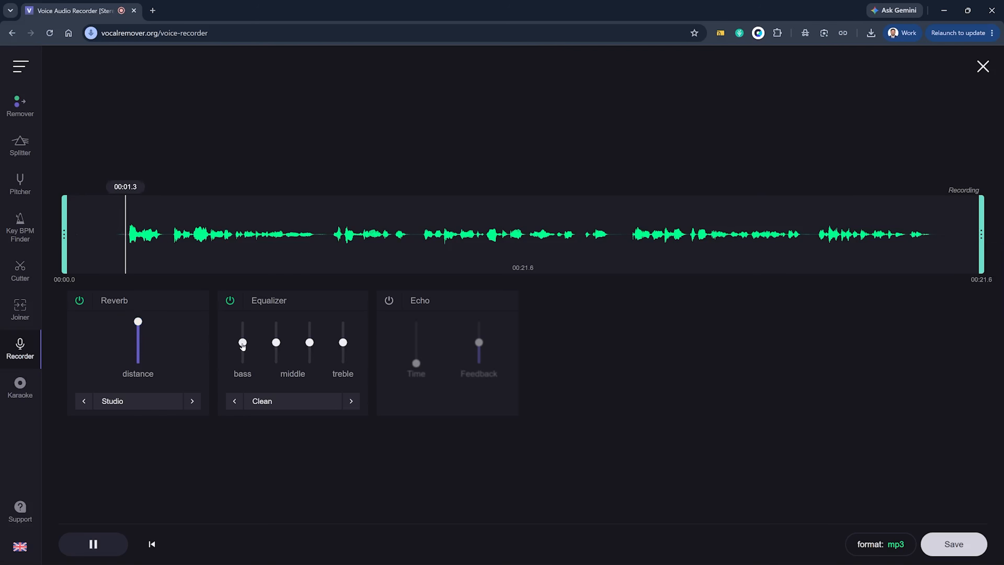
left_click_drag(243, 344, 343, 321)
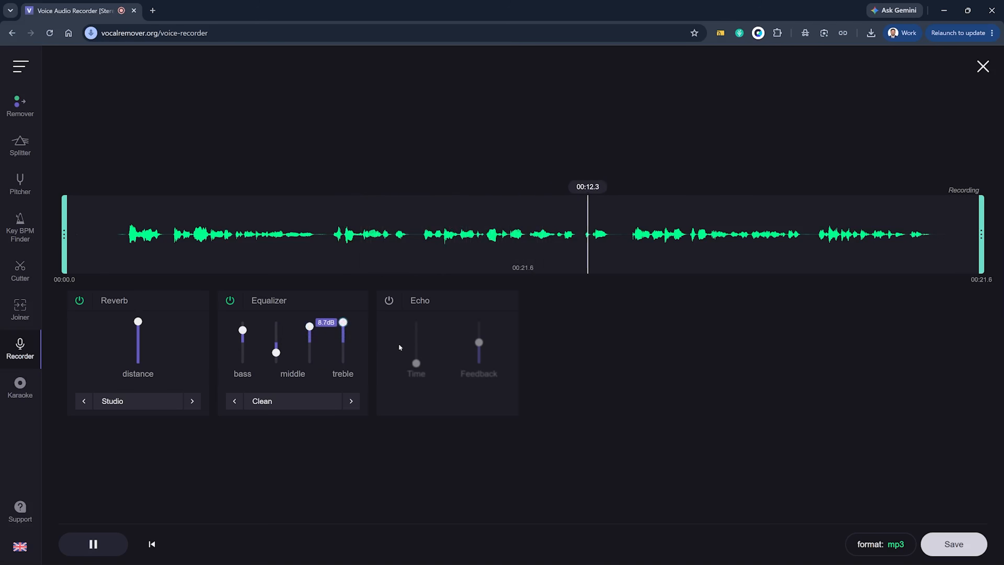
Step: Turn on the echo, raise its time to slightly above mid-range, set the feedback to 86% and listen to the recording
left_click(389, 301)
left_click(416, 330)
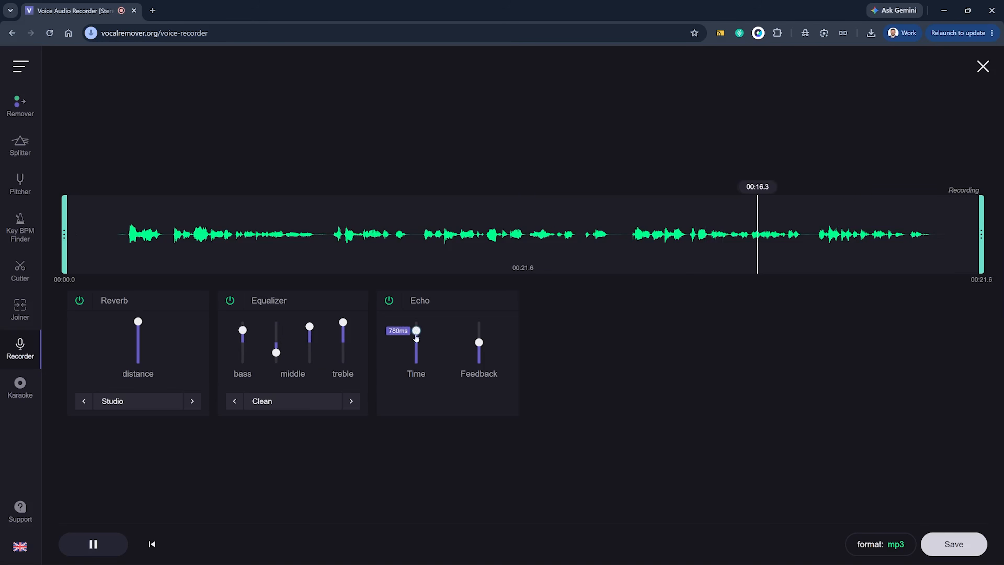
mouse_move(417, 330)
left_mouse_down()
mouse_move(416, 345)
mouse_move(417, 336)
left_mouse_up()
left_click_drag(479, 342, 478, 327)
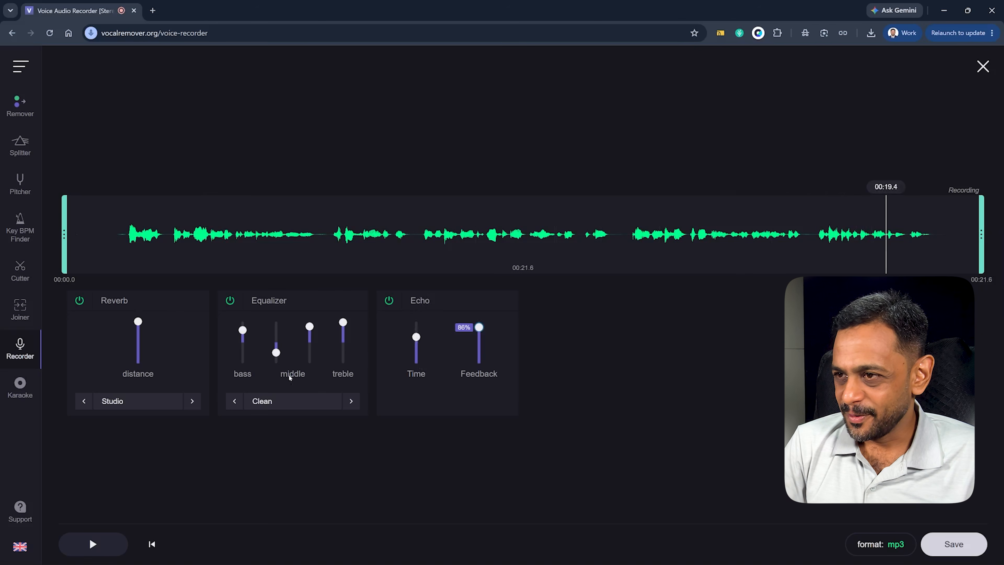
left_click(91, 544)
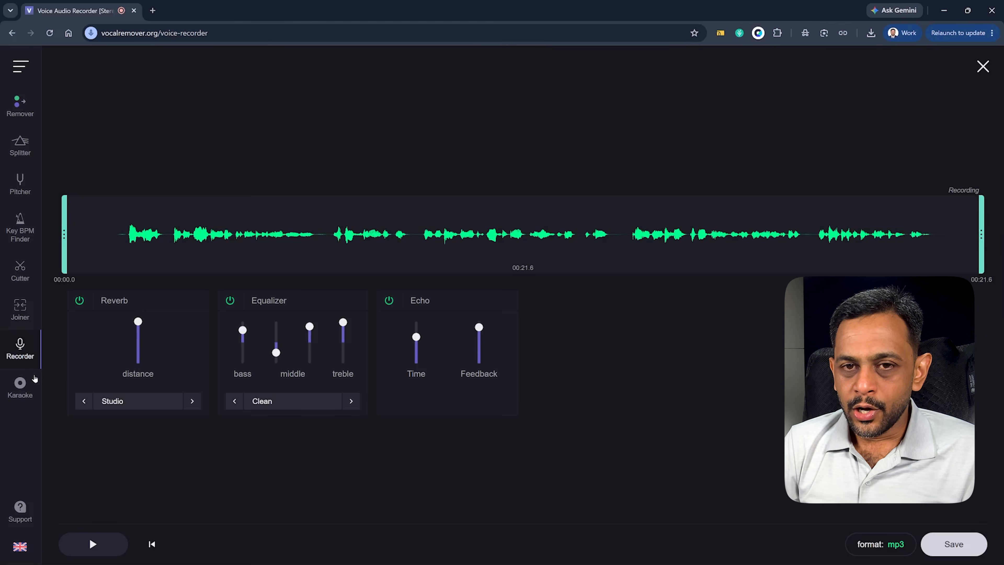
Step: Discard the voice recording to switch to Karaoke, and load H-E-A-R-T Empty[music+vocals].mp3 from Downloads as the backing track
left_click(20, 384)
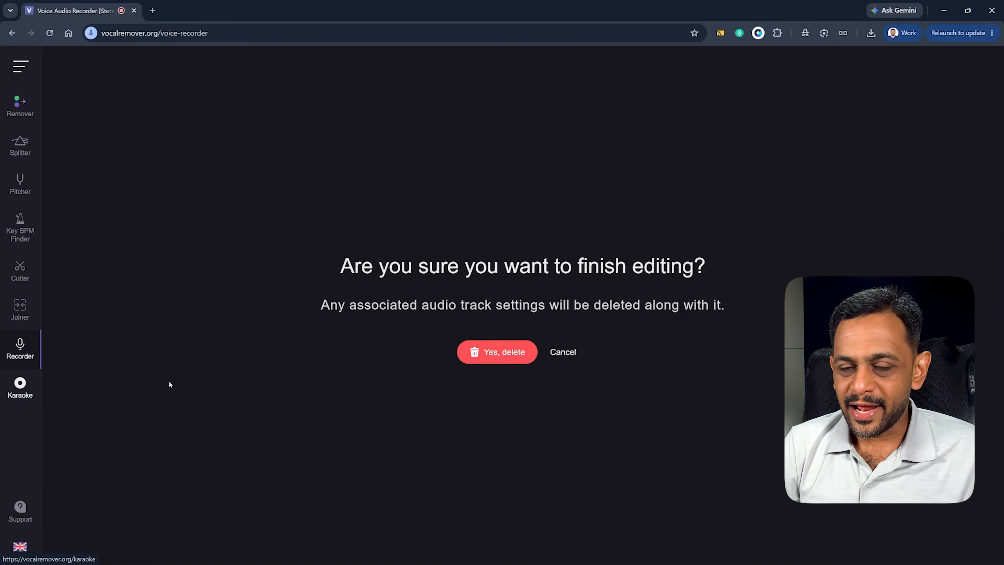
left_click(497, 353)
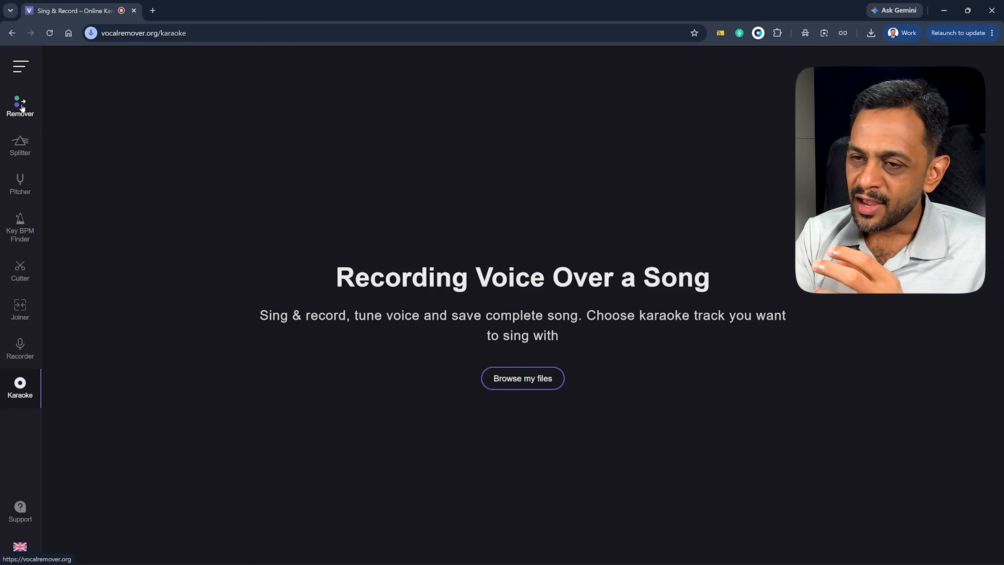
left_click(506, 381)
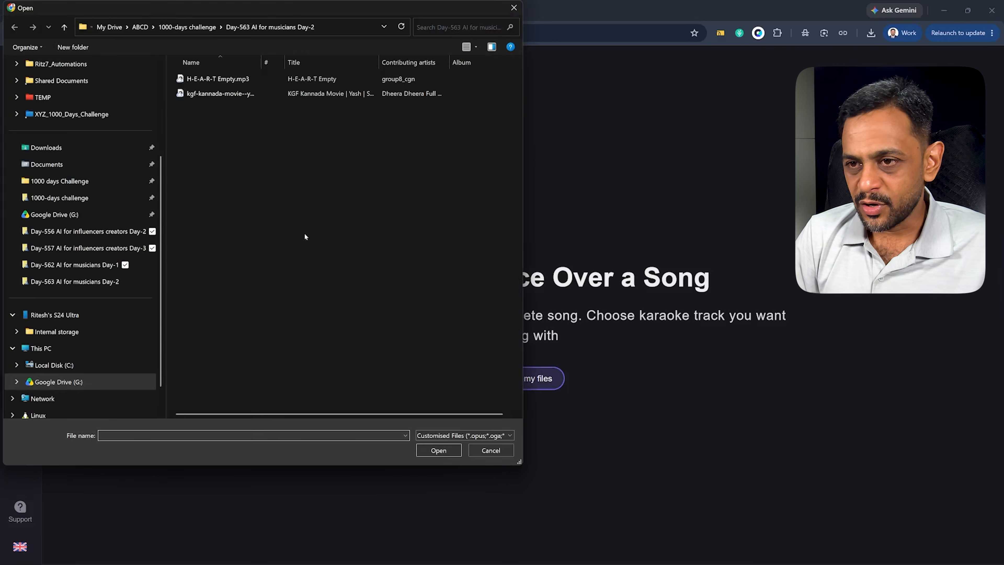
left_click(217, 78)
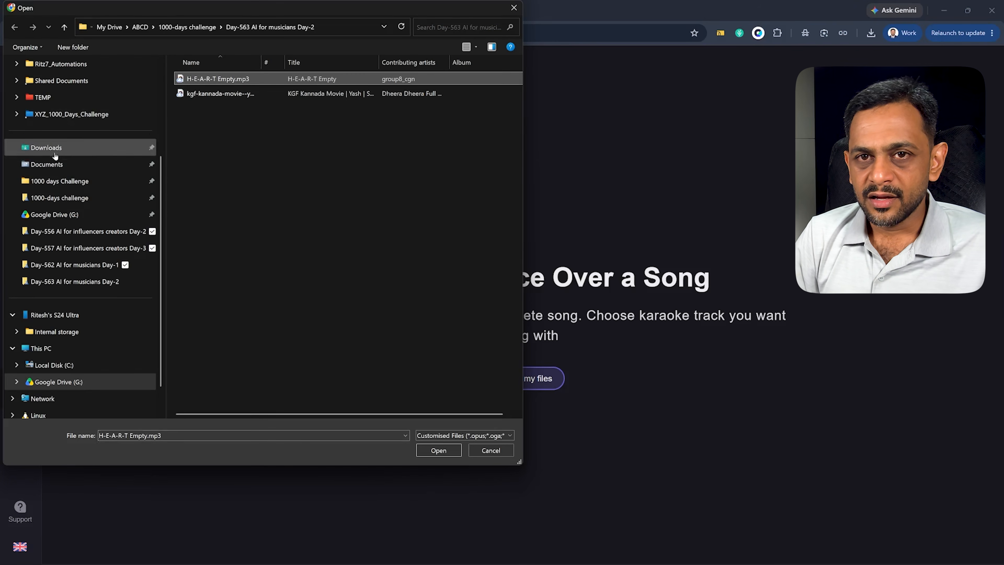
left_click(47, 147)
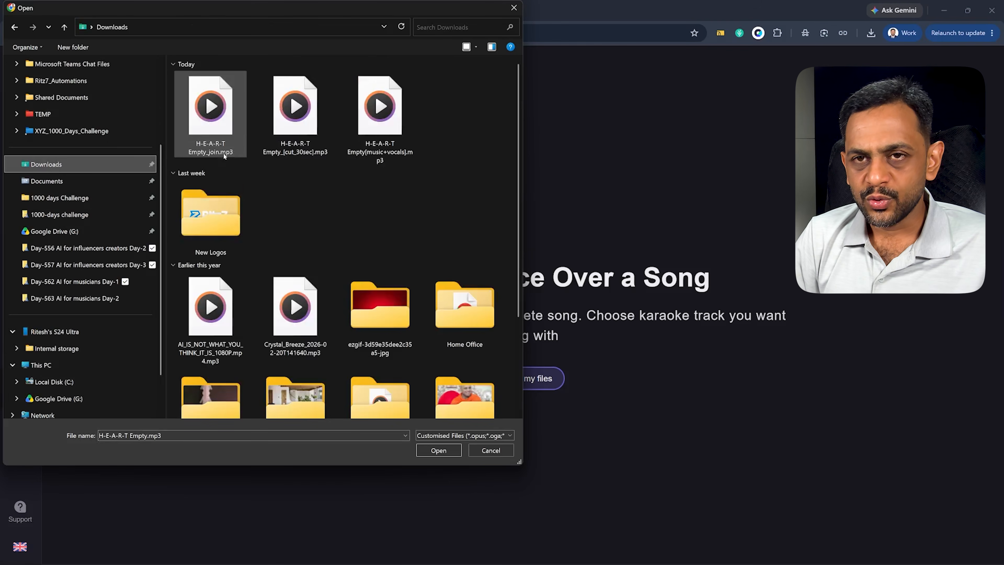
left_click(377, 125)
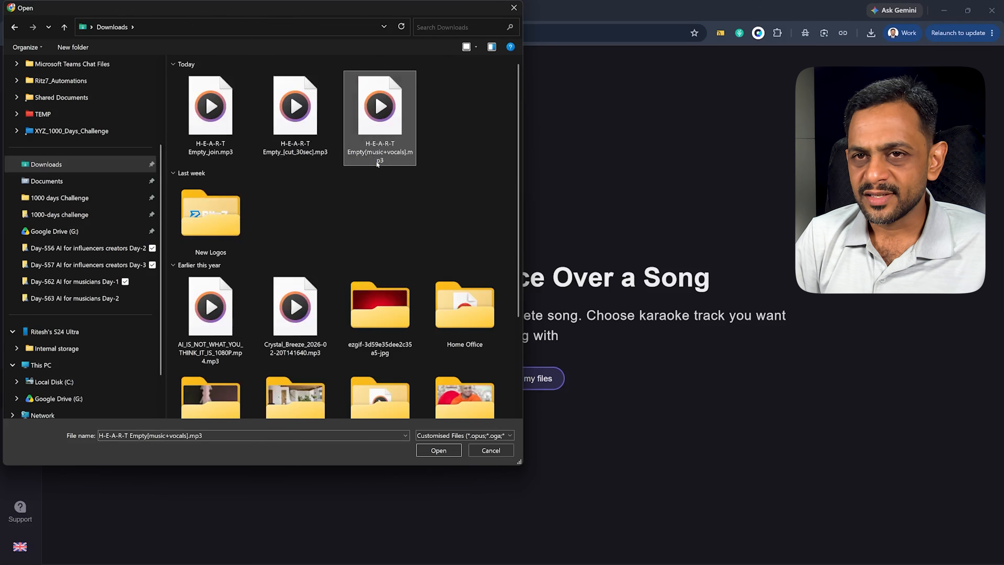
left_click(439, 451)
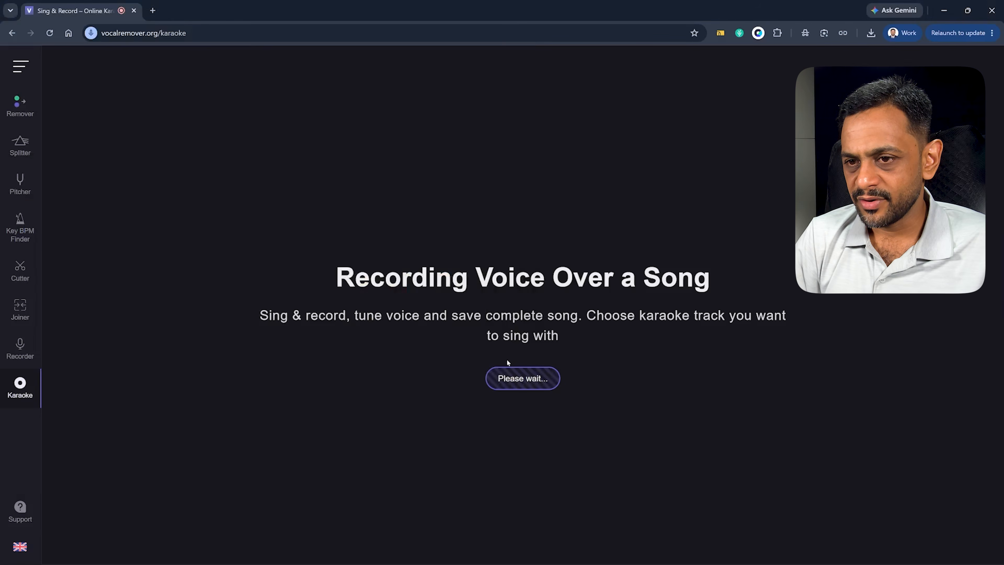
Step: Record a few seconds of voice over the karaoke track, finish the take and preview the start of the mix
left_click(517, 528)
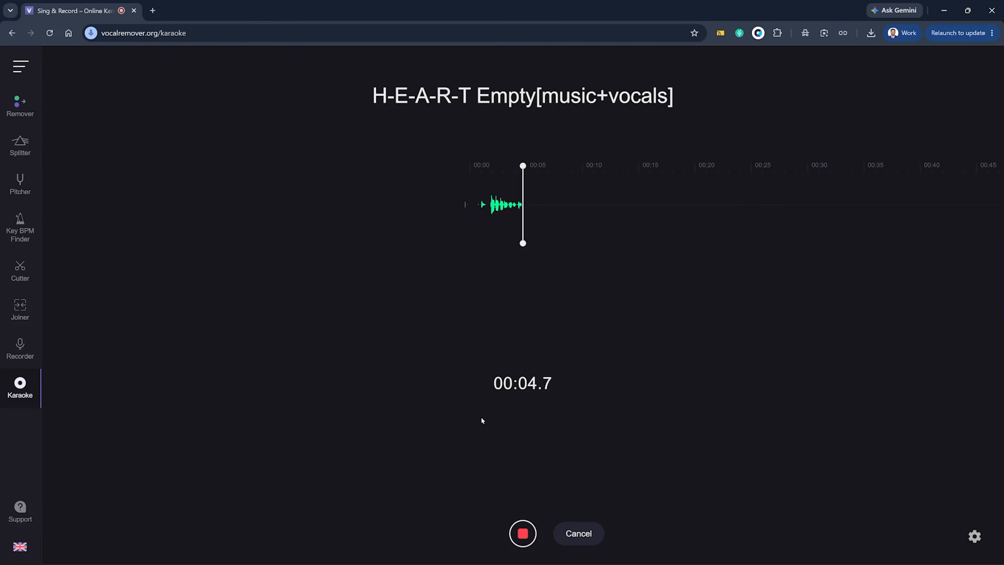
left_click(523, 538)
left_click(88, 263)
left_click(93, 544)
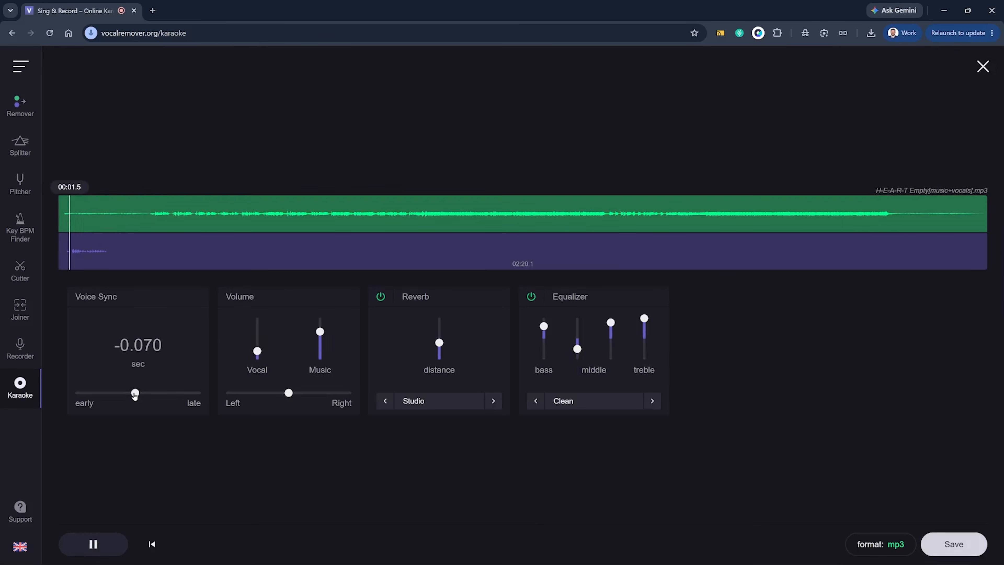
left_click(93, 544)
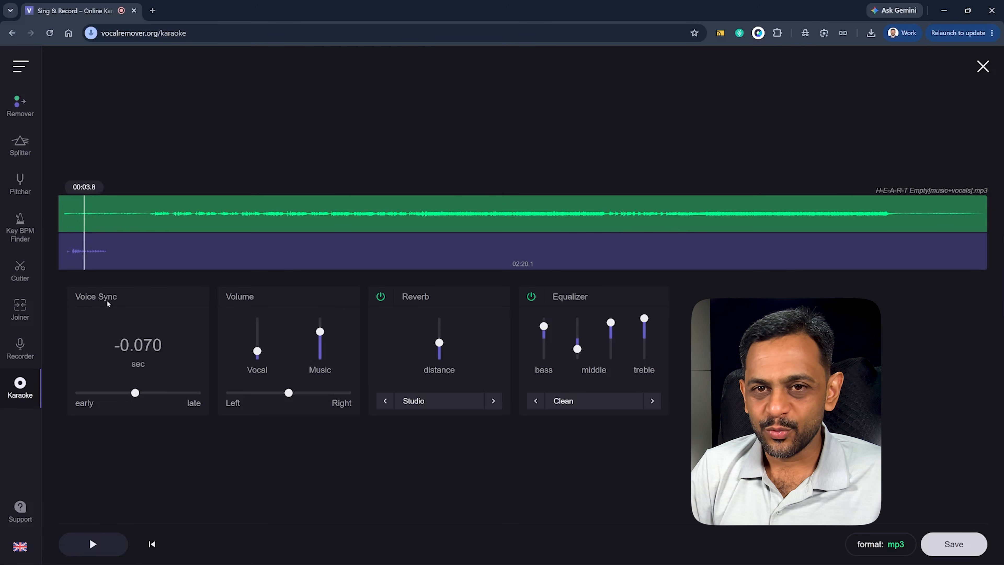